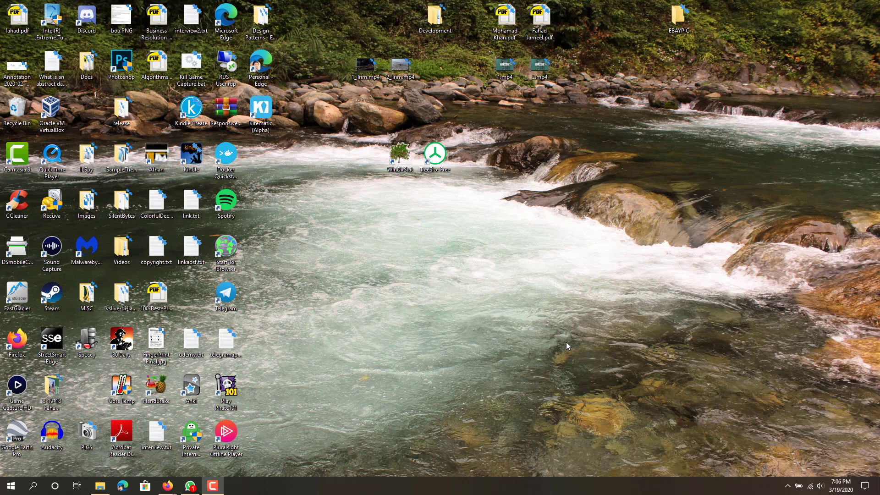
- Launch WinDirStat from the desktop, start a first C: scan, then close it
{"action": "left_click_drag", "start_coordinate": [365, 140], "coordinate": [468, 193]}
{"action": "left_click", "coordinate": [400, 156]}
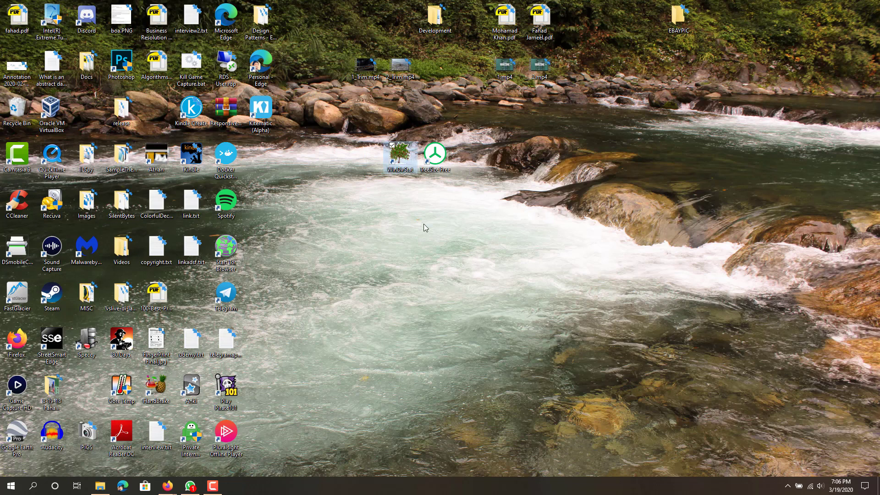
{"action": "left_click", "coordinate": [423, 224]}
{"action": "left_click", "coordinate": [435, 174]}
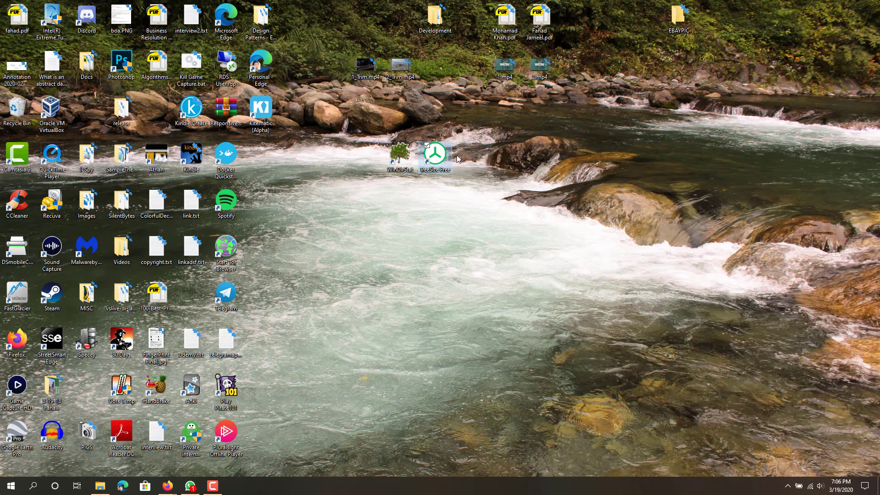
{"action": "left_click", "coordinate": [443, 184]}
{"action": "left_click", "coordinate": [400, 156]}
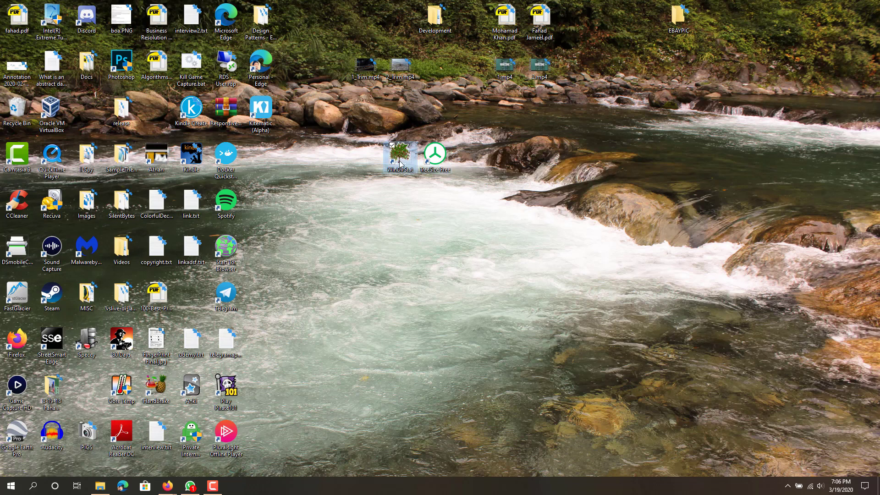
{"action": "double_click", "coordinate": [402, 160]}
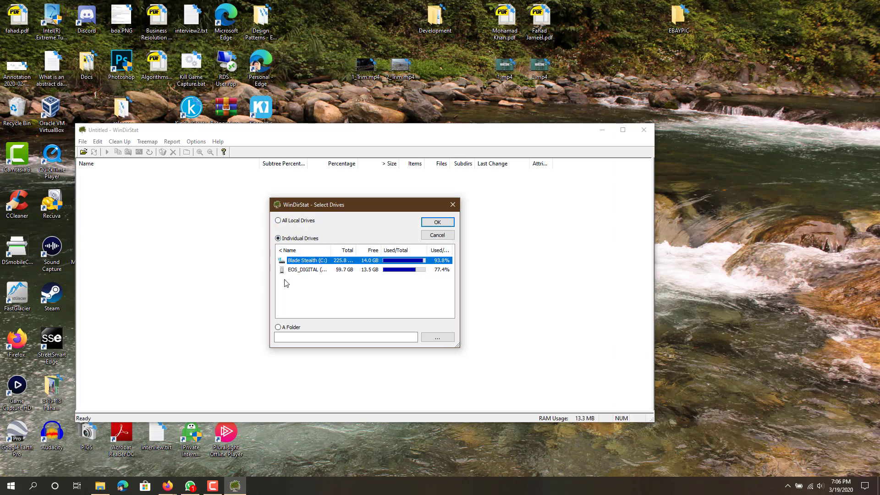
{"action": "double_click", "coordinate": [304, 262]}
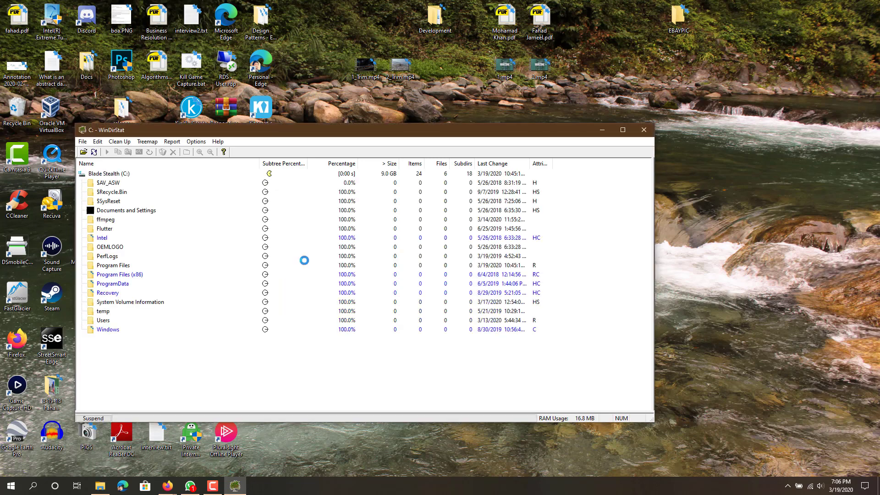
{"action": "left_click", "coordinate": [643, 129]}
- Relaunch WinDirStat and scan only Blade Stealth (C:), leaving EOS_DIGITAL unselected
{"action": "double_click", "coordinate": [399, 162]}
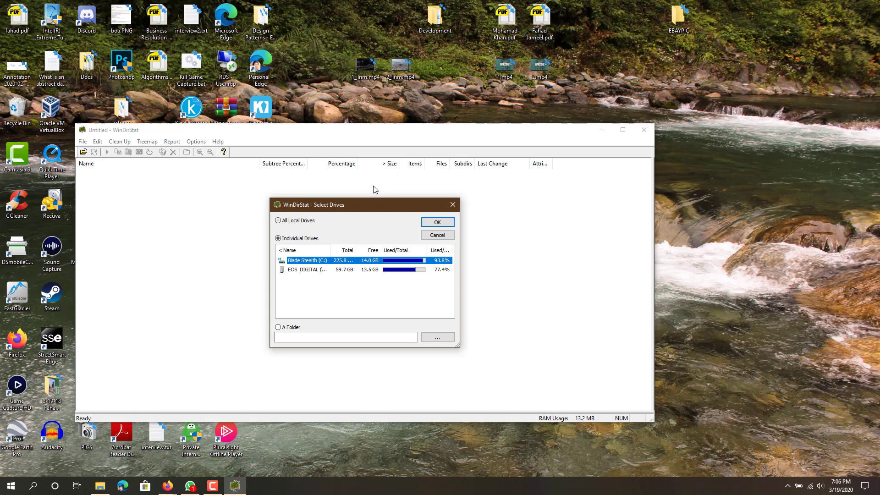
{"action": "left_click", "coordinate": [315, 270], "text": "ctrl"}
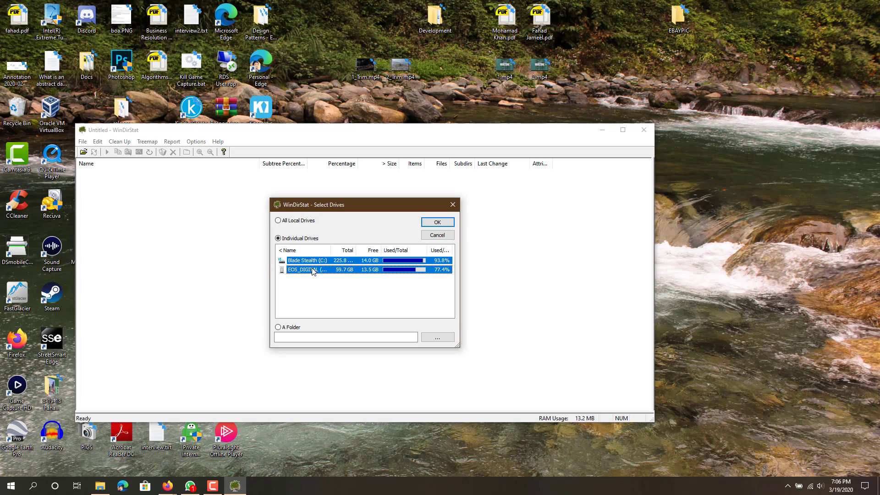
{"action": "left_click", "coordinate": [312, 270], "text": "ctrl"}
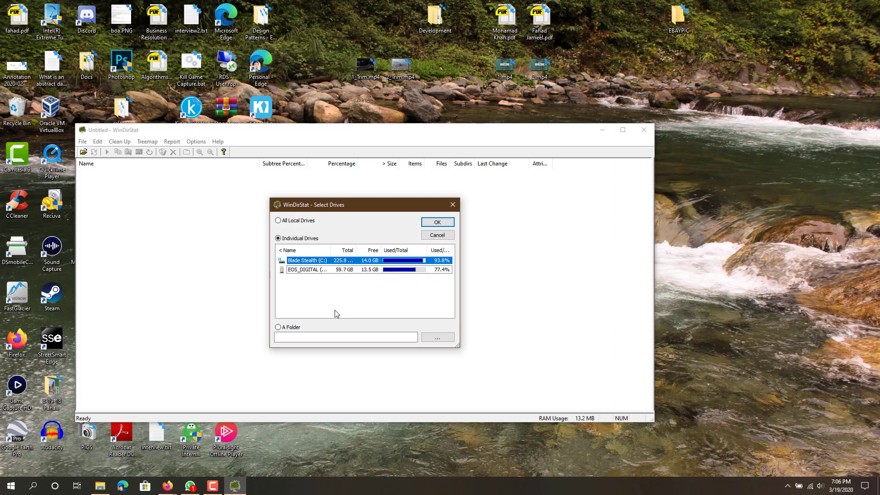
{"action": "left_click", "coordinate": [319, 260], "text": "ctrl"}
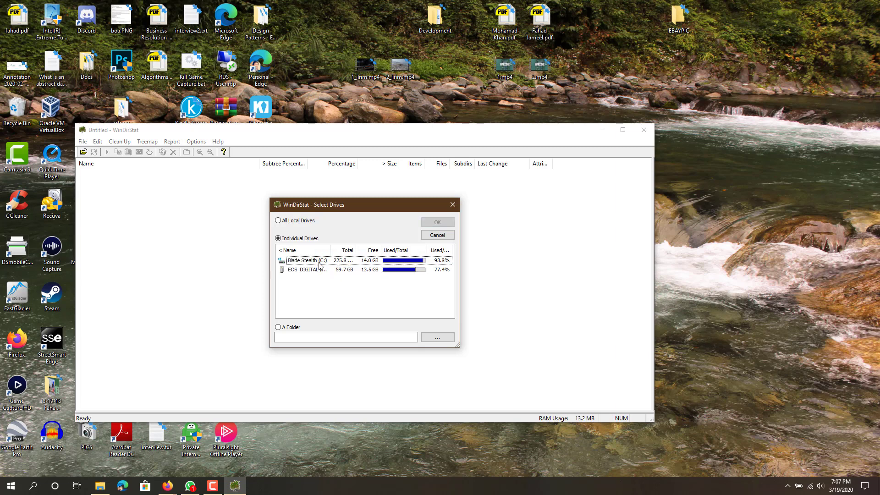
{"action": "left_click", "coordinate": [318, 260], "text": "ctrl"}
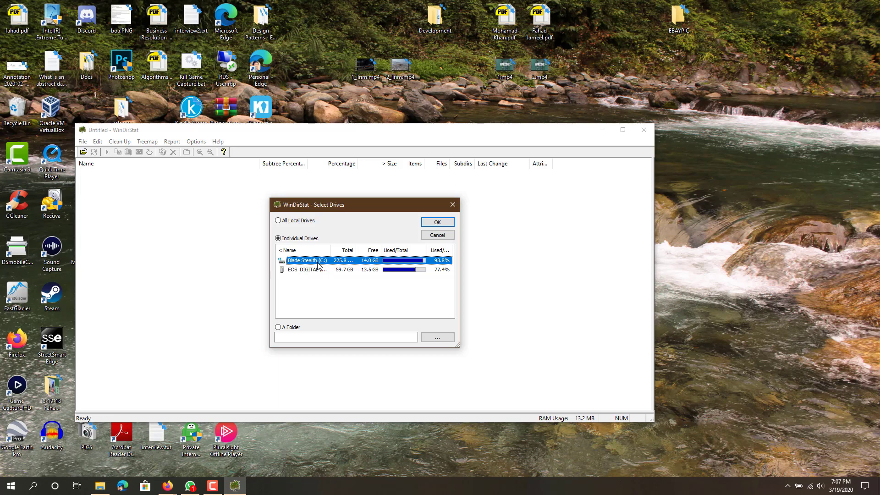
{"action": "left_click", "coordinate": [435, 224]}
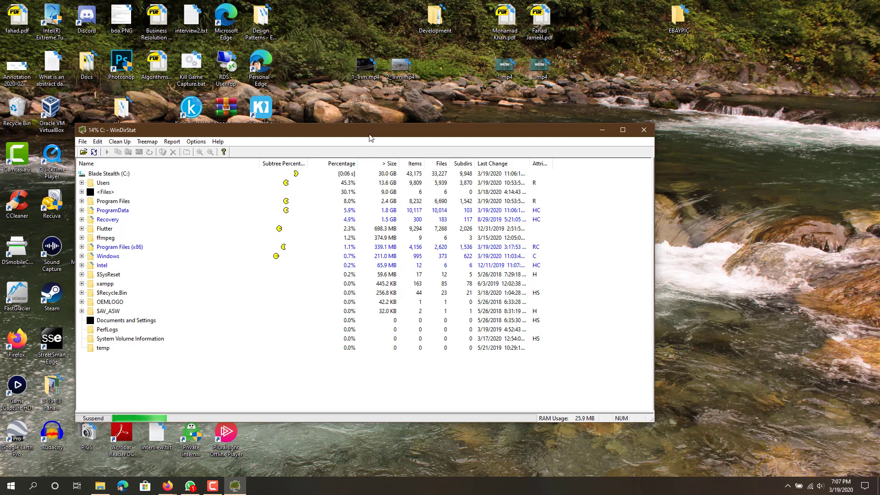
- Move the WinDirStat window down and left while its C: scan continues
{"action": "left_click_drag", "start_coordinate": [365, 137], "coordinate": [356, 177]}
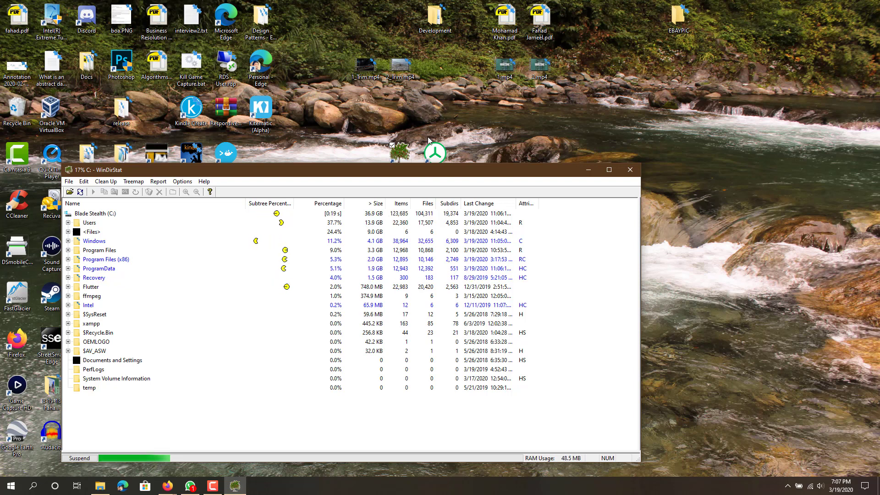
{"action": "left_click", "coordinate": [435, 155]}
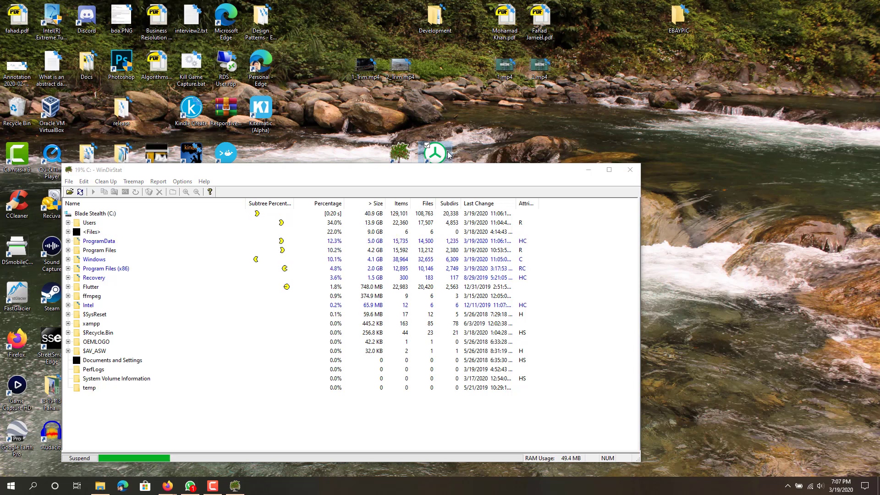
- Launch TreeSize Free and browse via This PC to the Blade Stealth (C:) drive
{"action": "left_click", "coordinate": [413, 310]}
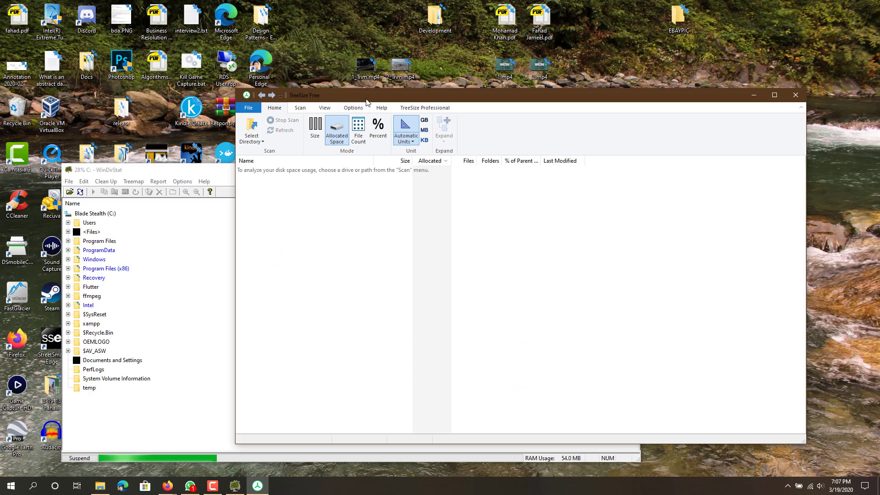
{"action": "left_click_drag", "start_coordinate": [292, 109], "coordinate": [240, 121]}
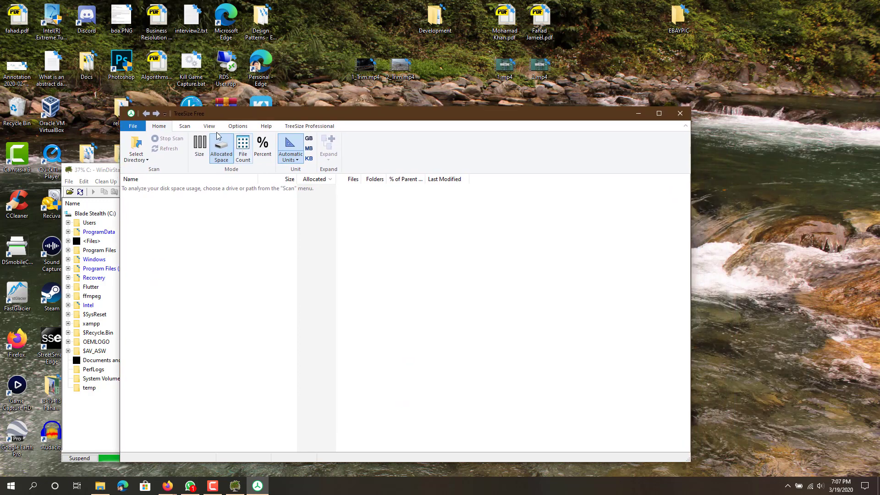
{"action": "left_click", "coordinate": [143, 160]}
{"action": "left_click", "coordinate": [140, 146]}
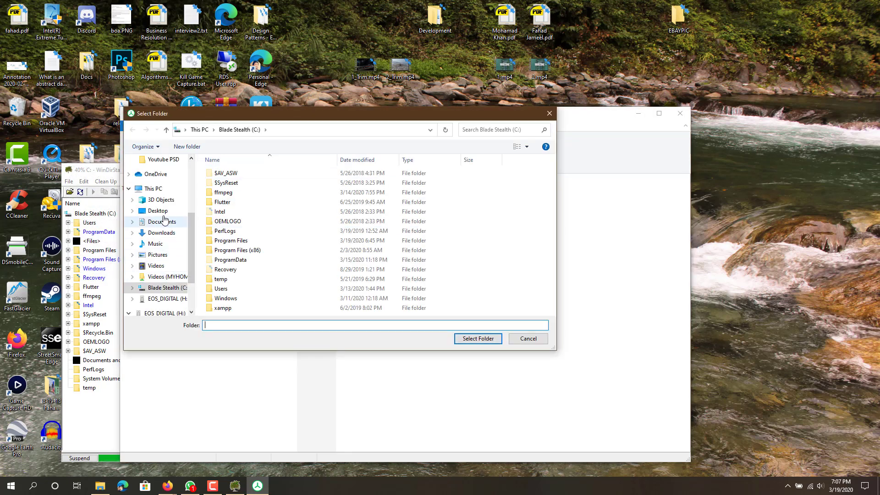
{"action": "left_click", "coordinate": [153, 188]}
{"action": "scroll", "coordinate": [256, 248], "scroll_direction": "down", "scroll_amount": 2}
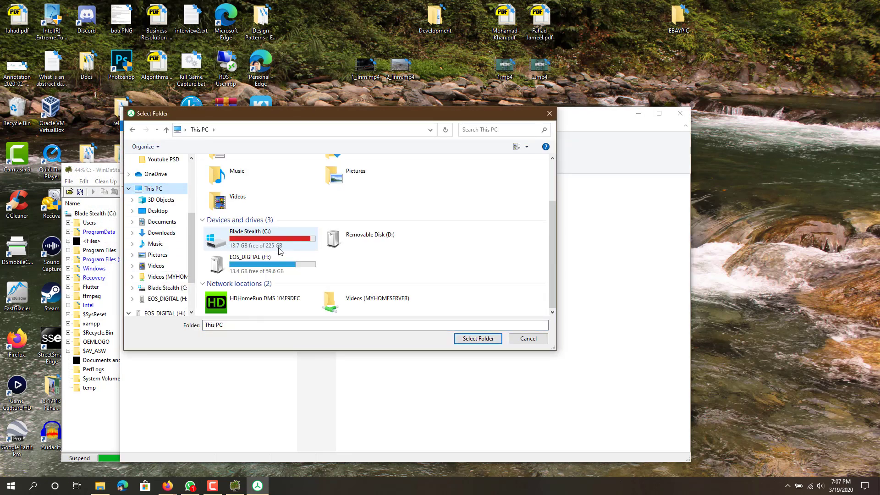
{"action": "left_click", "coordinate": [279, 241]}
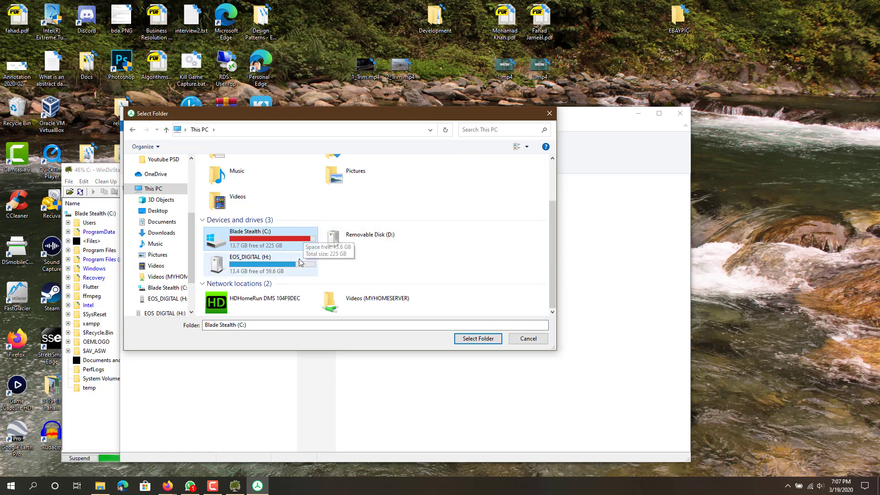
{"action": "double_click", "coordinate": [287, 234]}
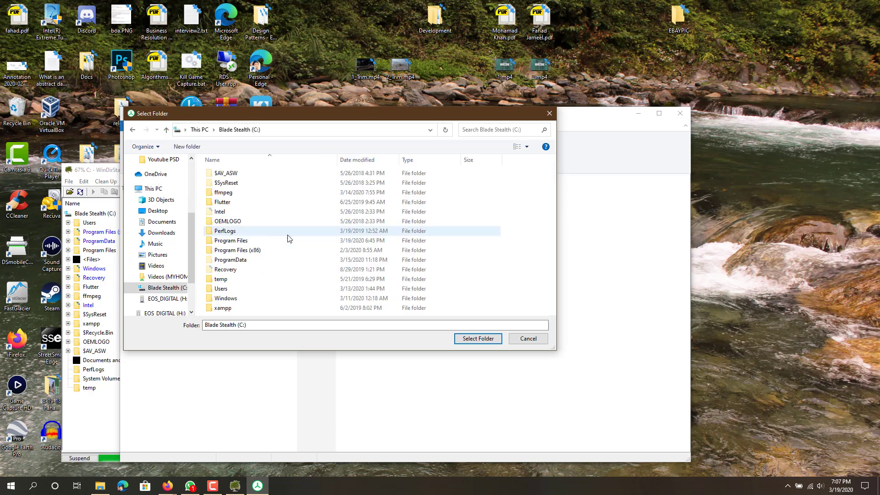
{"action": "left_click", "coordinate": [476, 339]}
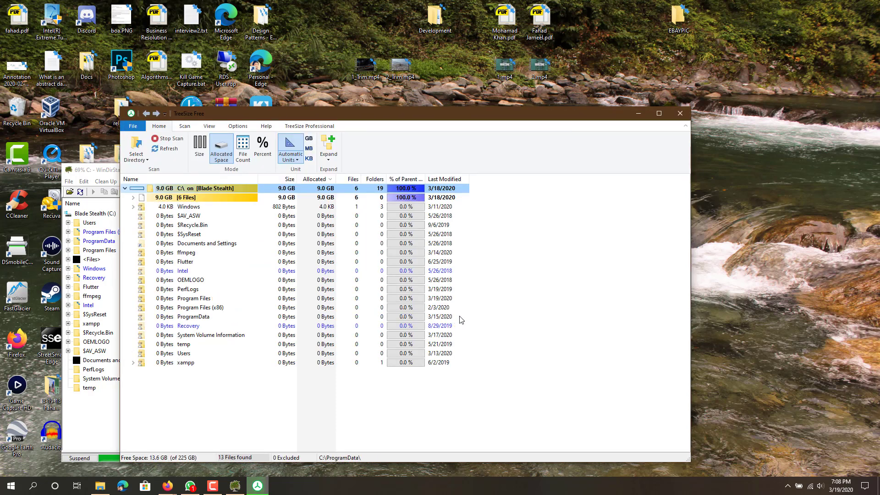
{"action": "mouse_move", "coordinate": [462, 236]}
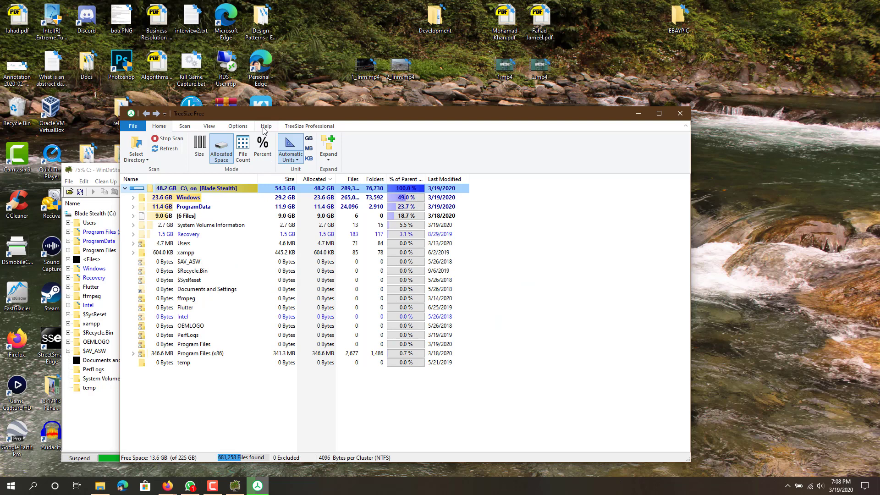
{"action": "left_click_drag", "start_coordinate": [265, 115], "coordinate": [354, 94]}
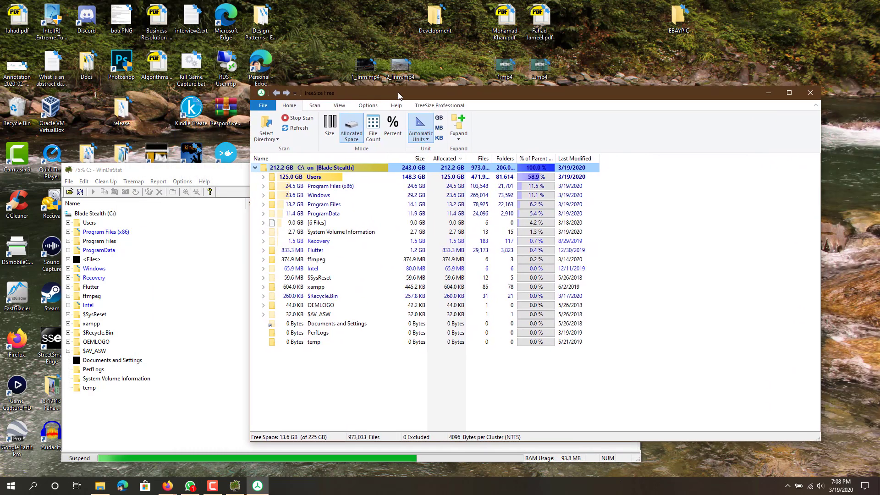
{"action": "left_click", "coordinate": [217, 181]}
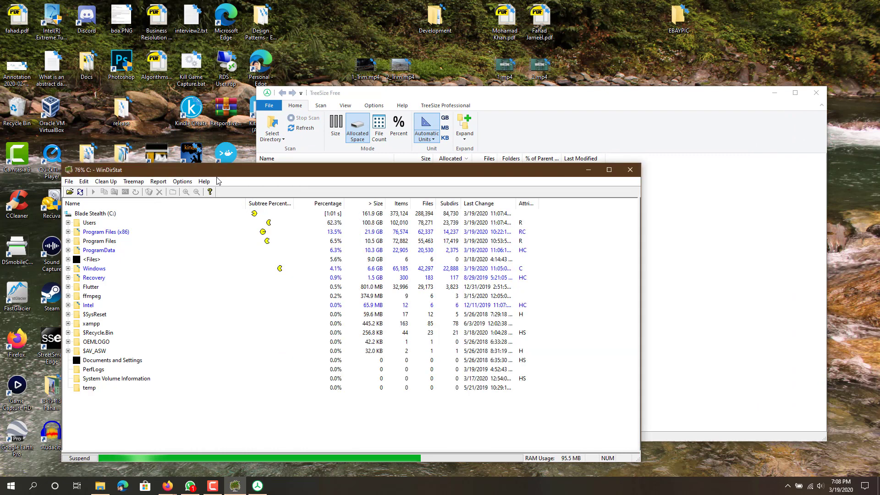
{"action": "left_click", "coordinate": [380, 94]}
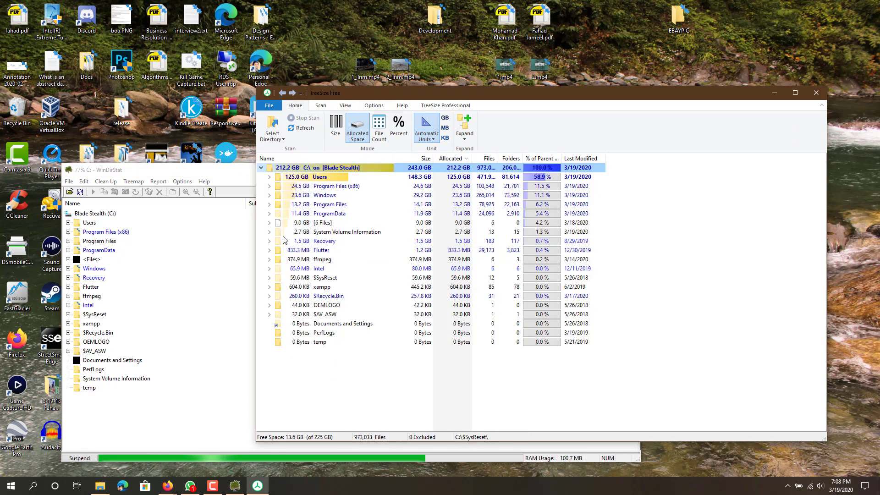
{"action": "left_click", "coordinate": [372, 105]}
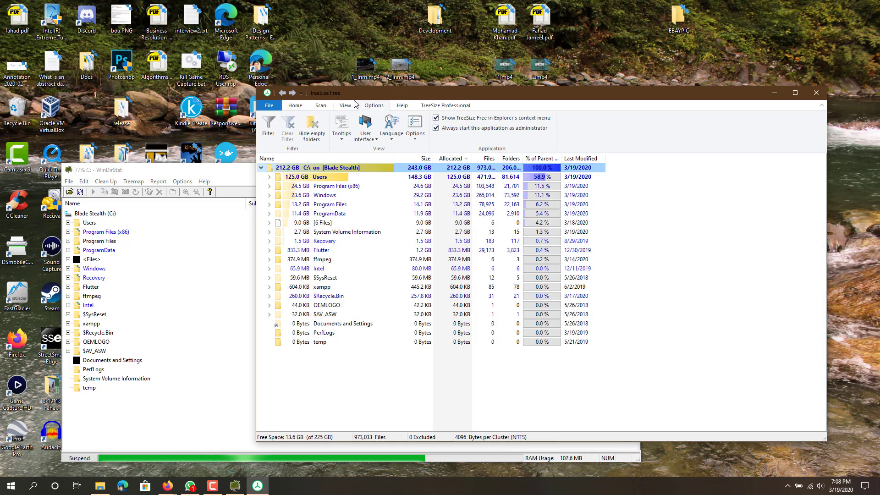
{"action": "left_click", "coordinate": [304, 106]}
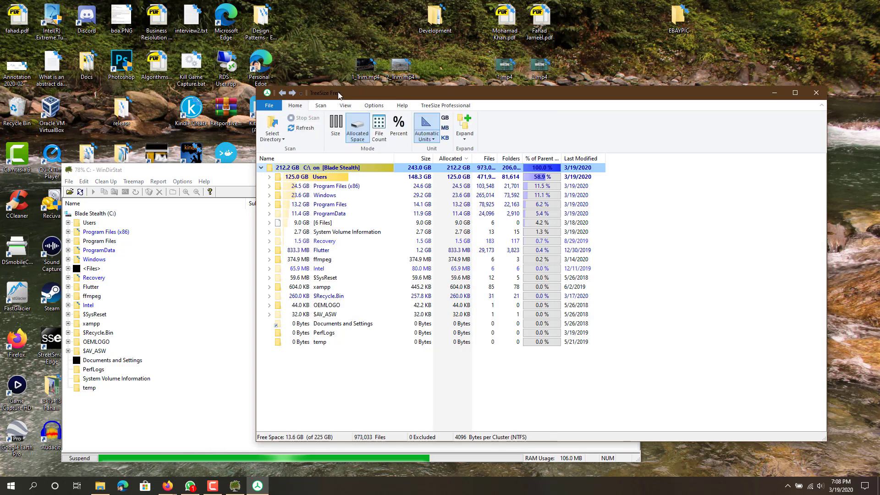
- Review C:'s largest folders: Users, ProgramData, Program Files (x86) and Windows
{"action": "left_click_drag", "start_coordinate": [338, 94], "coordinate": [251, 107]}
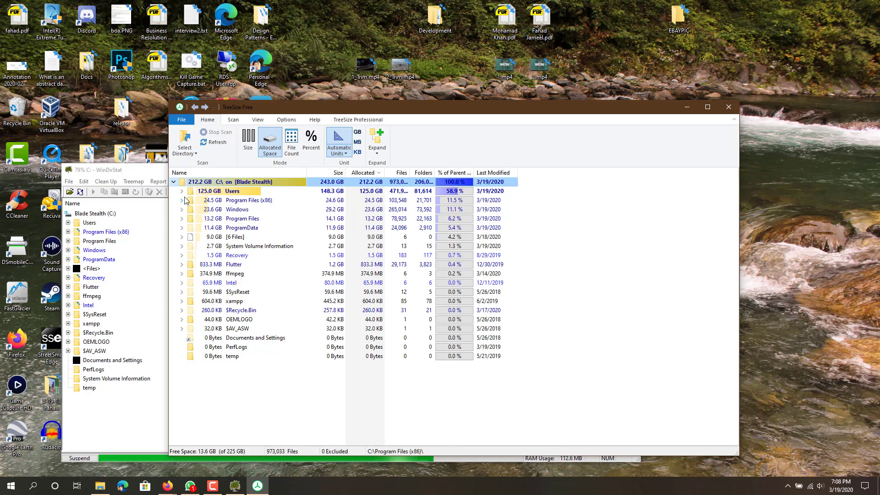
{"action": "mouse_move", "coordinate": [186, 201]}
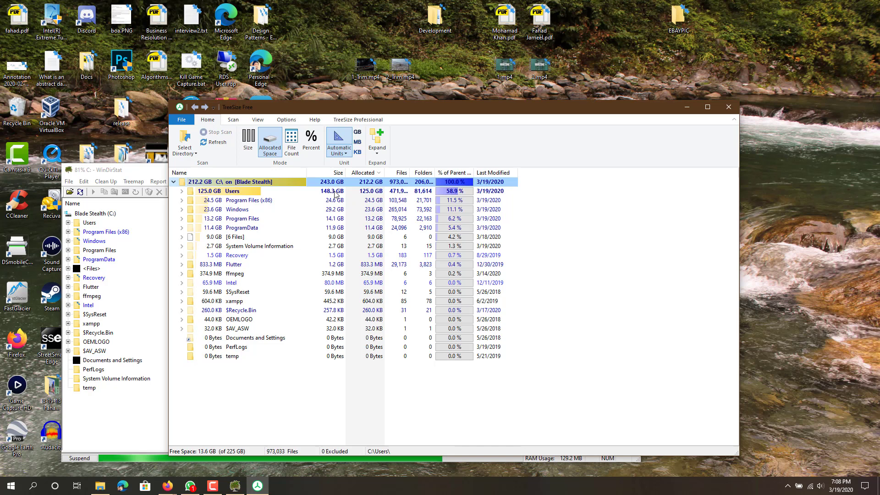
{"action": "left_click", "coordinate": [334, 193]}
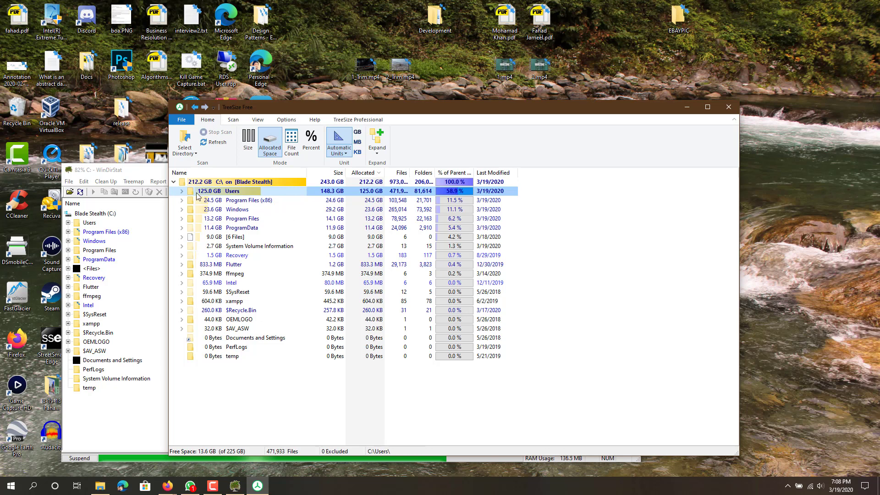
{"action": "left_click", "coordinate": [335, 228]}
{"action": "left_click", "coordinate": [330, 201]}
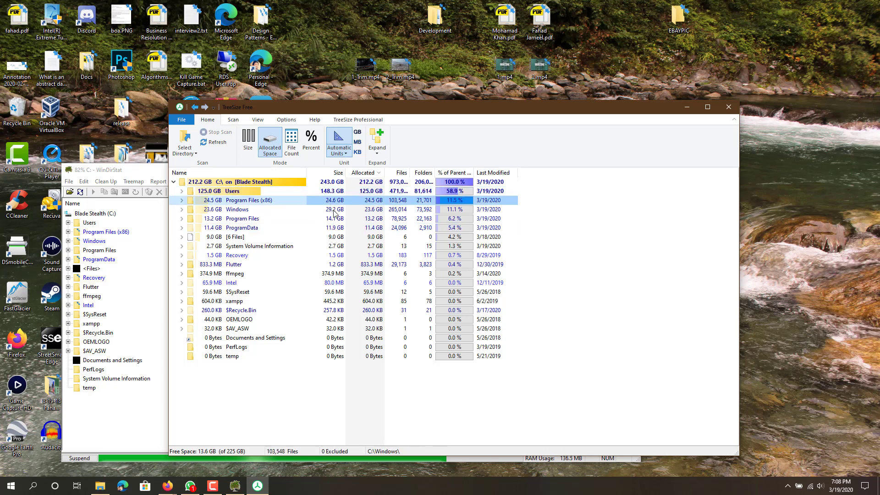
{"action": "left_click", "coordinate": [337, 212]}
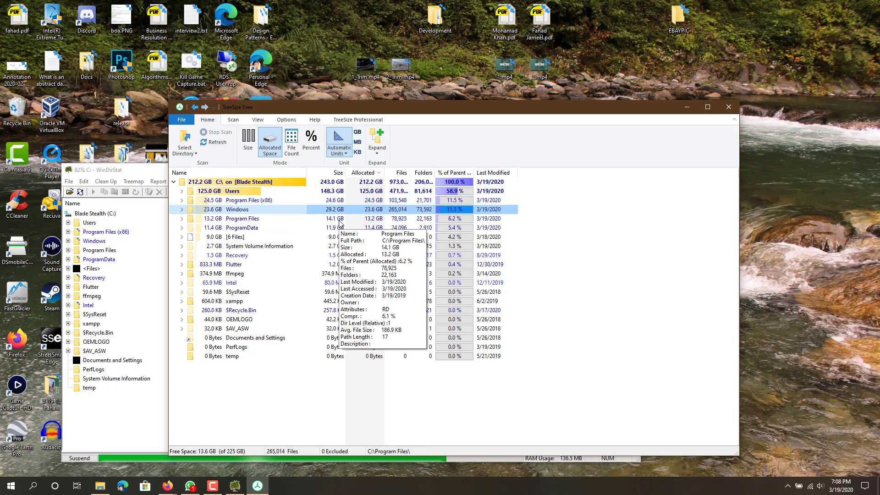
- Expand the root's [6 Files] group and select pagefile.sys, taking 9.0 GB
{"action": "left_click", "coordinate": [284, 238]}
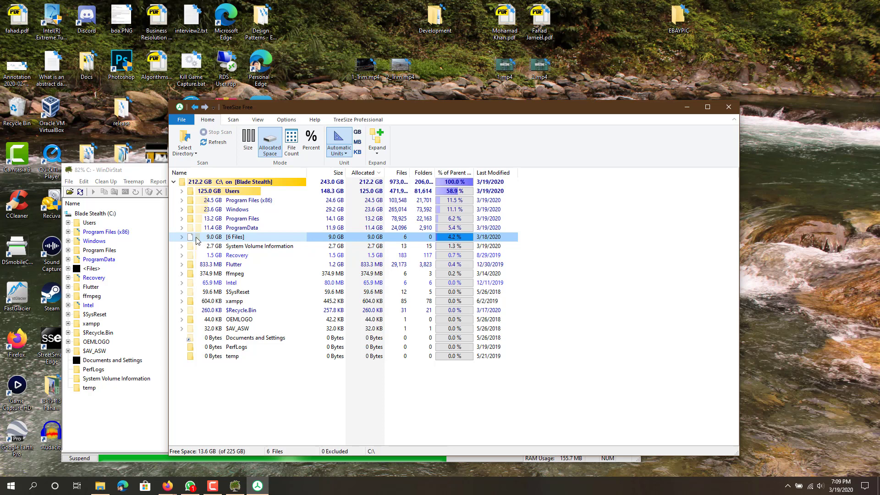
{"action": "left_click", "coordinate": [182, 237]}
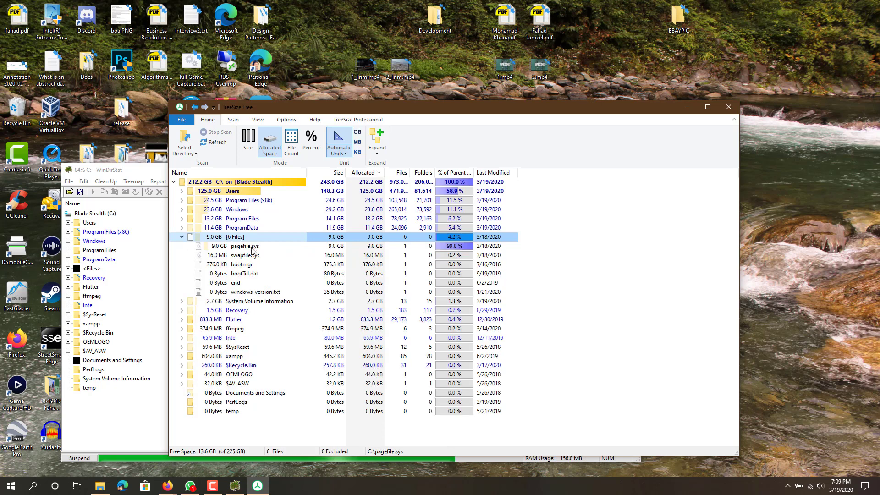
{"action": "left_click", "coordinate": [235, 246]}
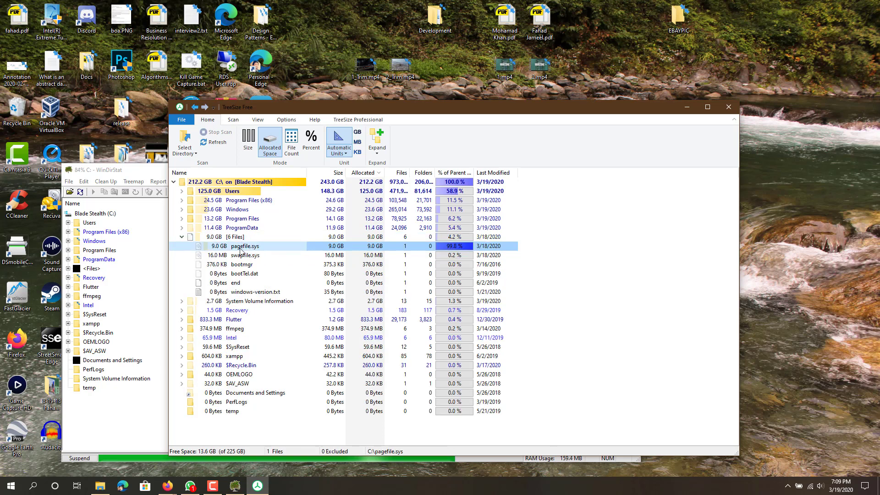
{"action": "mouse_move", "coordinate": [240, 250]}
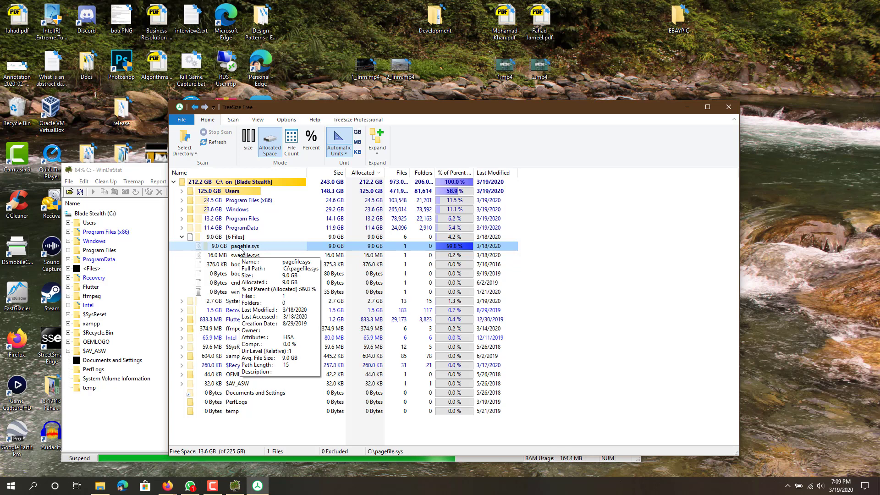
- Collapse [6 Files], briefly expand System Volume Information, and select Recovery
{"action": "mouse_move", "coordinate": [206, 237]}
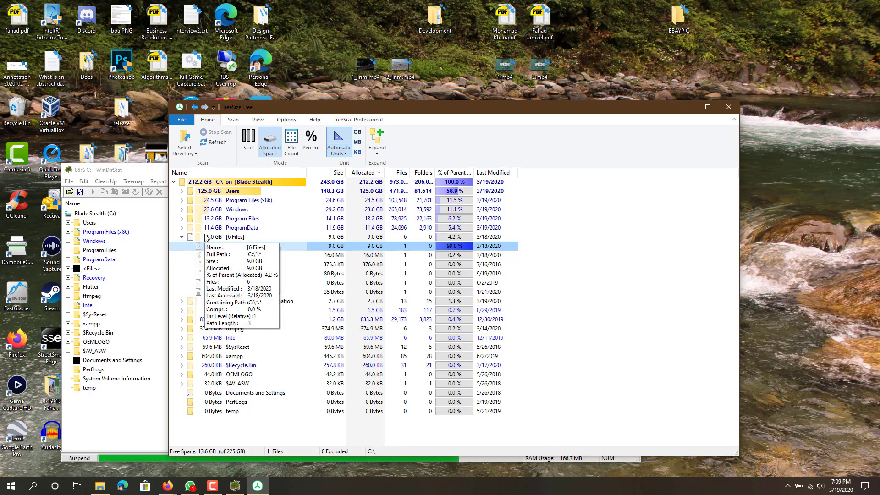
{"action": "left_click", "coordinate": [187, 237]}
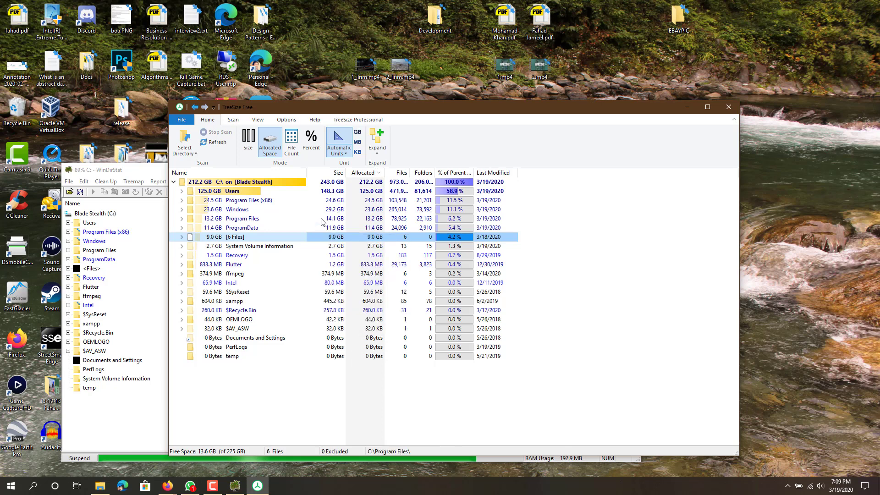
{"action": "mouse_move", "coordinate": [366, 223]}
{"action": "mouse_move", "coordinate": [281, 251]}
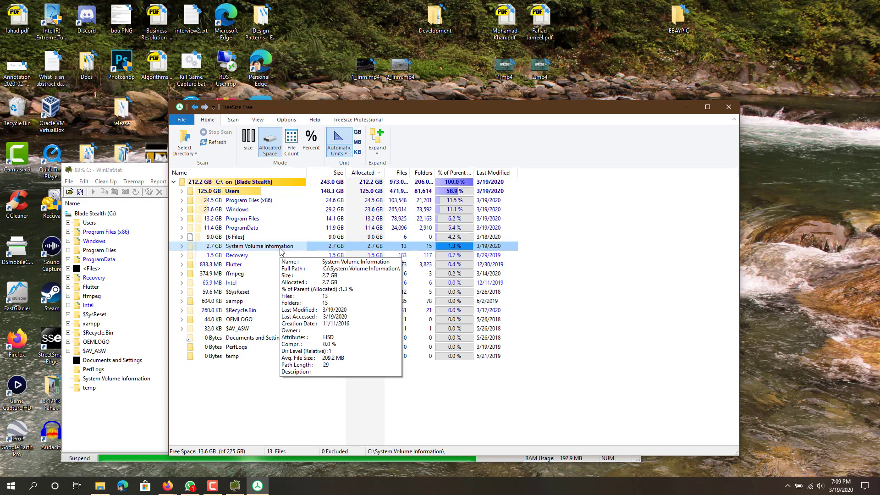
{"action": "mouse_move", "coordinate": [337, 254]}
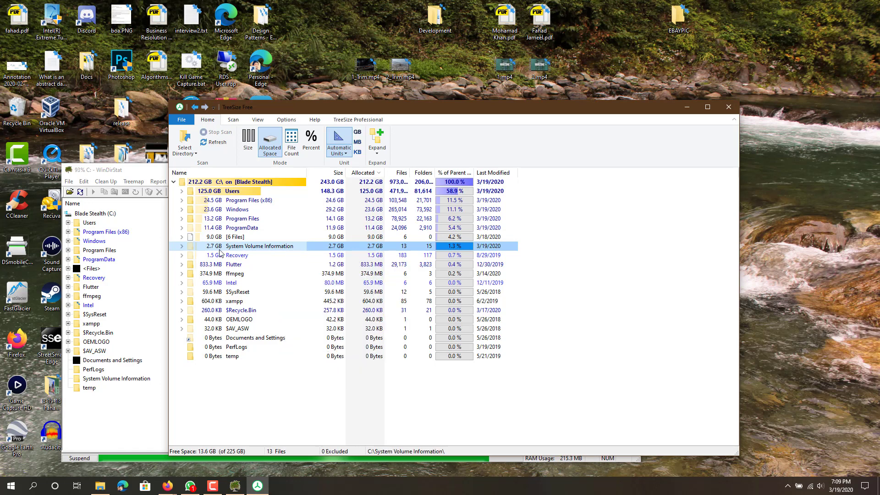
{"action": "left_click", "coordinate": [182, 246]}
{"action": "left_click", "coordinate": [182, 246]}
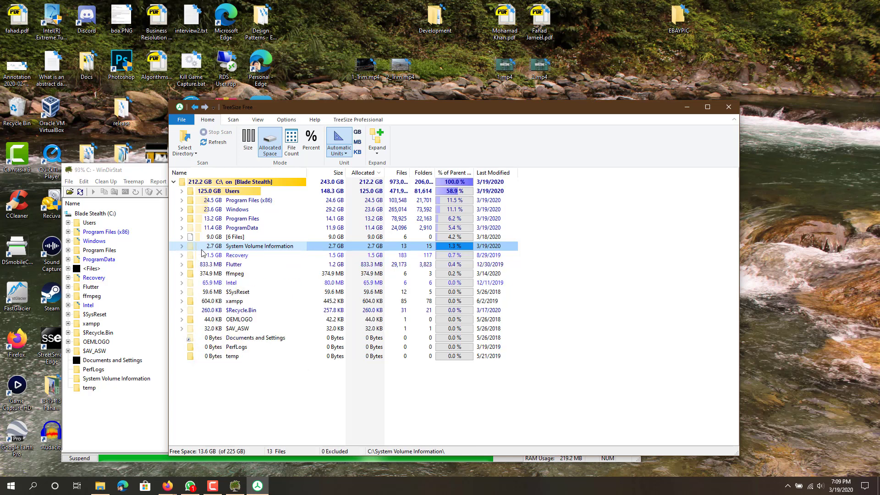
{"action": "left_click", "coordinate": [292, 258]}
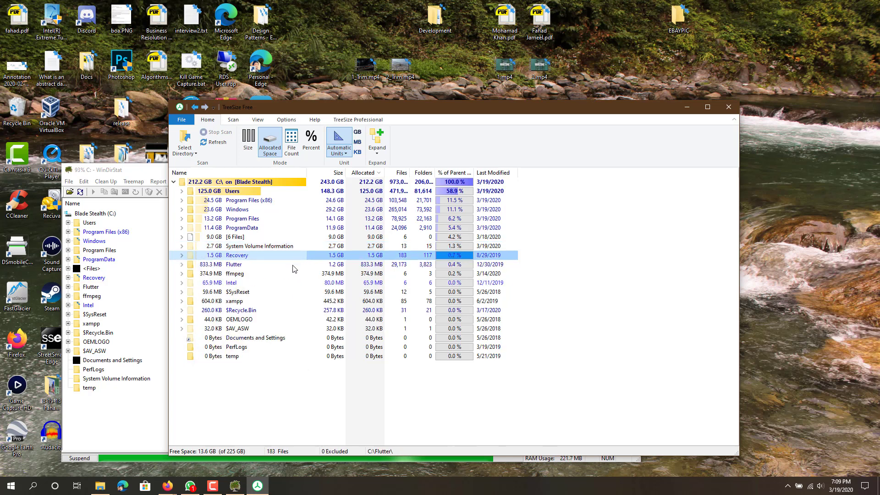
- Drill from Users through the profile folder and Desktop into Videos' NEW folder
{"action": "left_click", "coordinate": [238, 191]}
{"action": "left_click", "coordinate": [181, 191]}
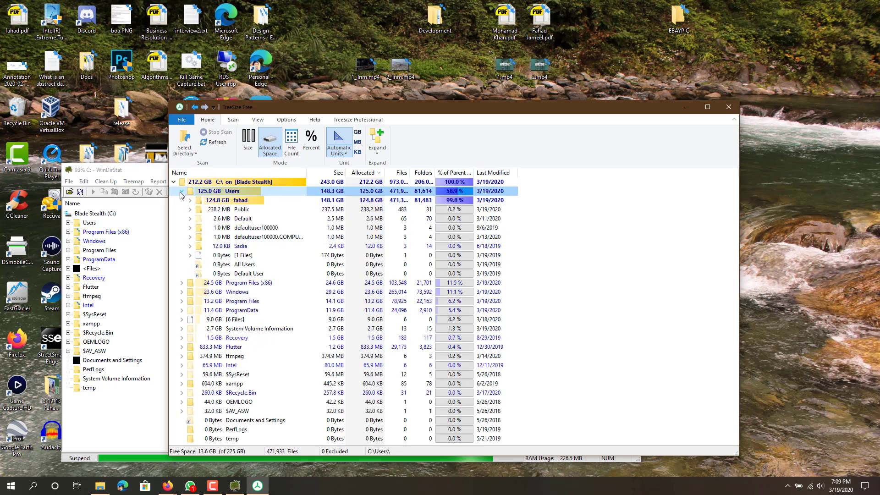
{"action": "left_click", "coordinate": [241, 202]}
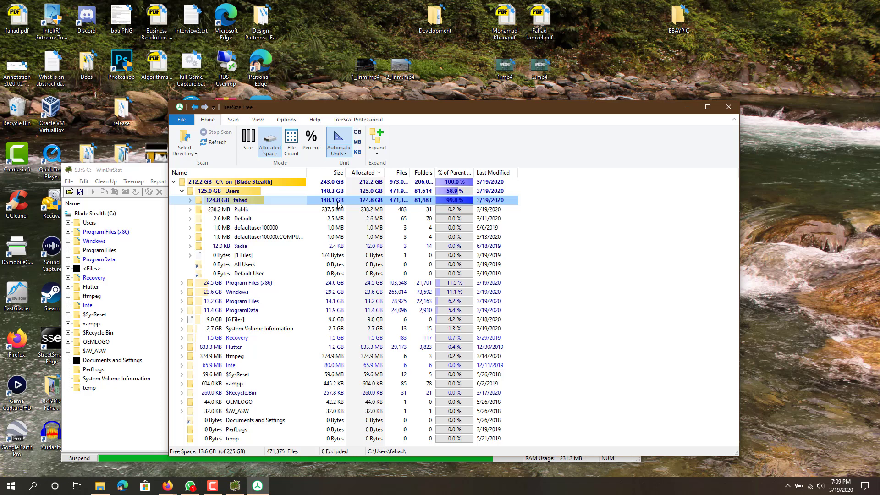
{"action": "left_click", "coordinate": [190, 200]}
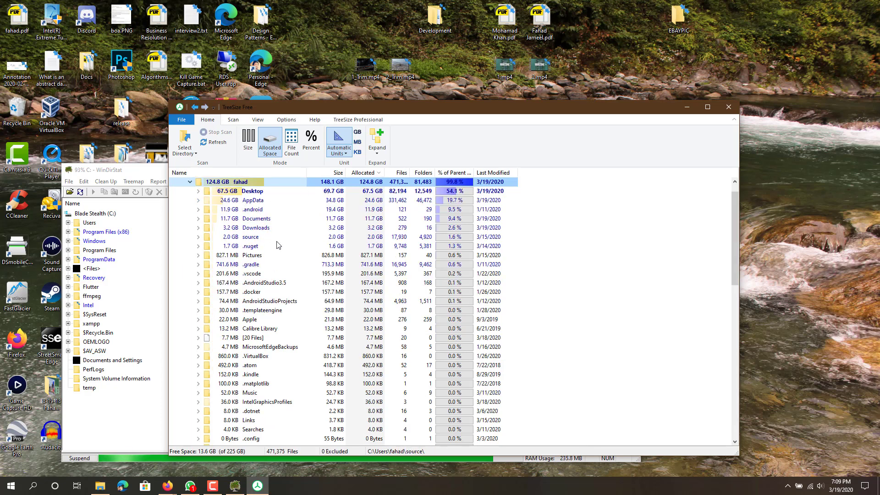
{"action": "left_click", "coordinate": [328, 193]}
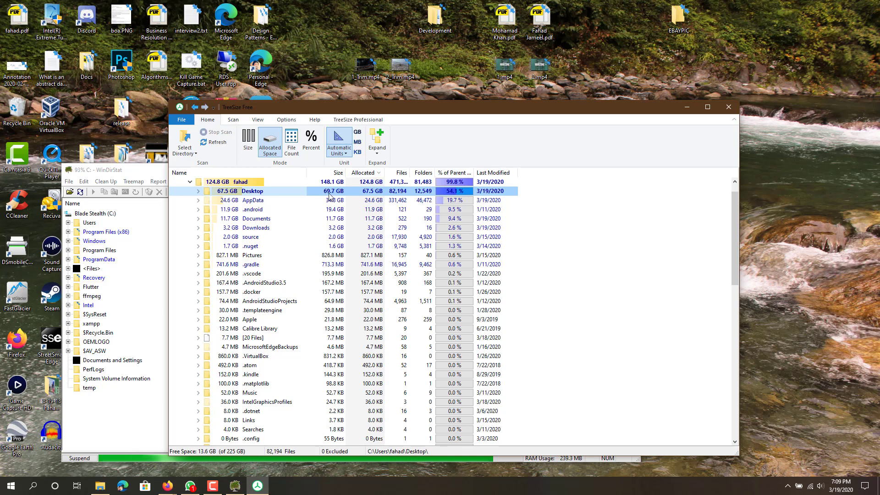
{"action": "mouse_move", "coordinate": [205, 195]}
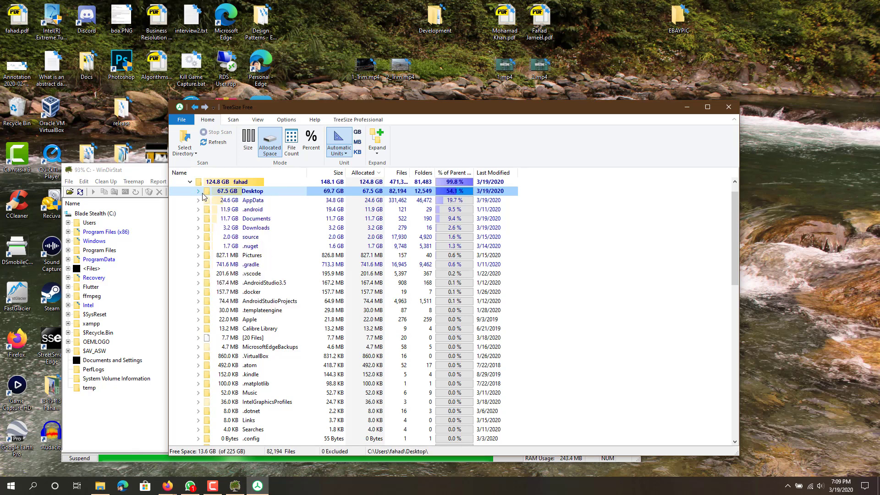
{"action": "left_click", "coordinate": [198, 191]}
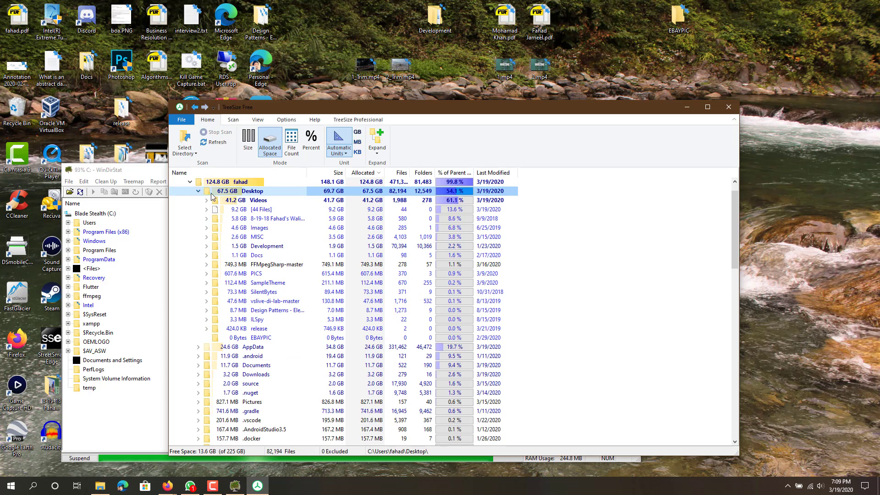
{"action": "left_click", "coordinate": [269, 201]}
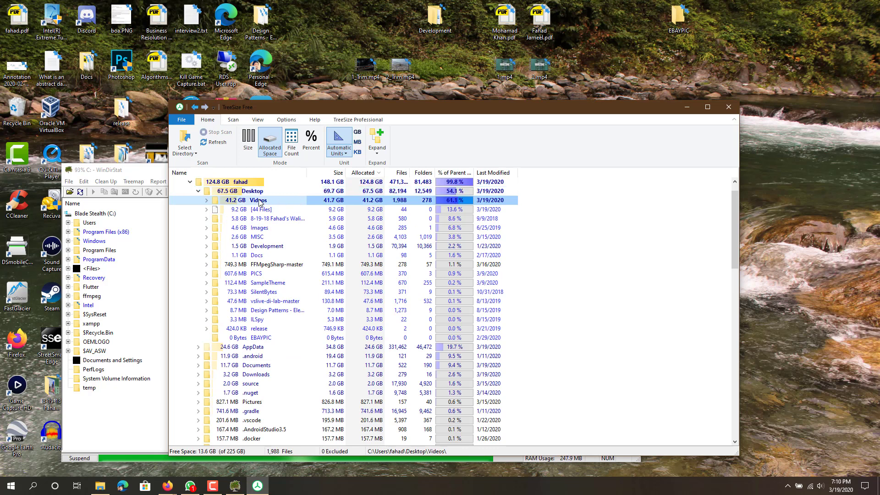
{"action": "left_click", "coordinate": [206, 201]}
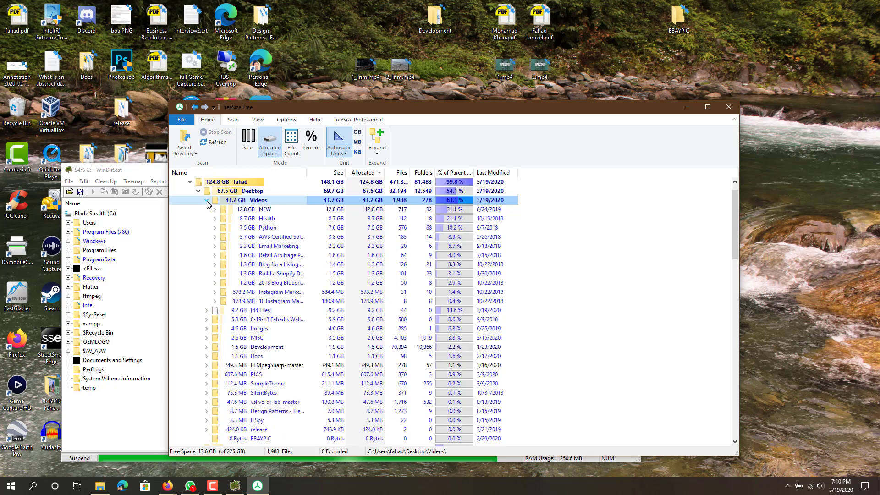
{"action": "left_click", "coordinate": [253, 211]}
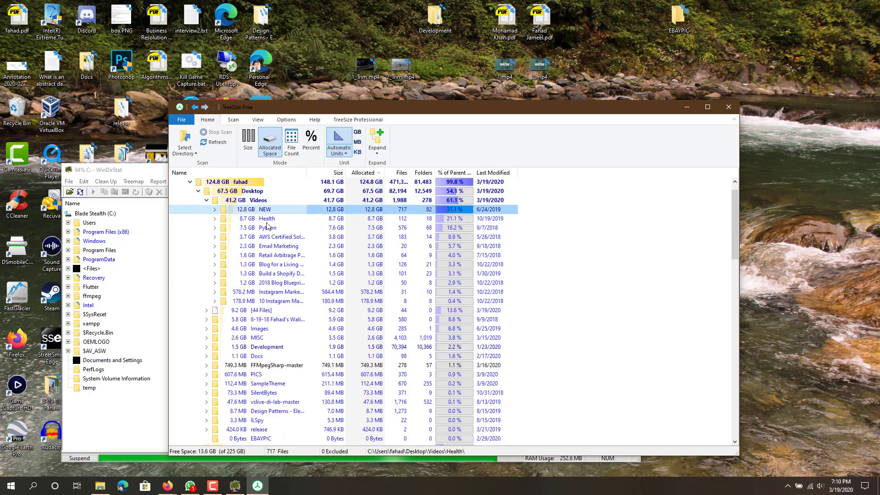
- Inspect the blog blueprint folder and NEW's data structures course subfolder
{"action": "left_click", "coordinate": [277, 284]}
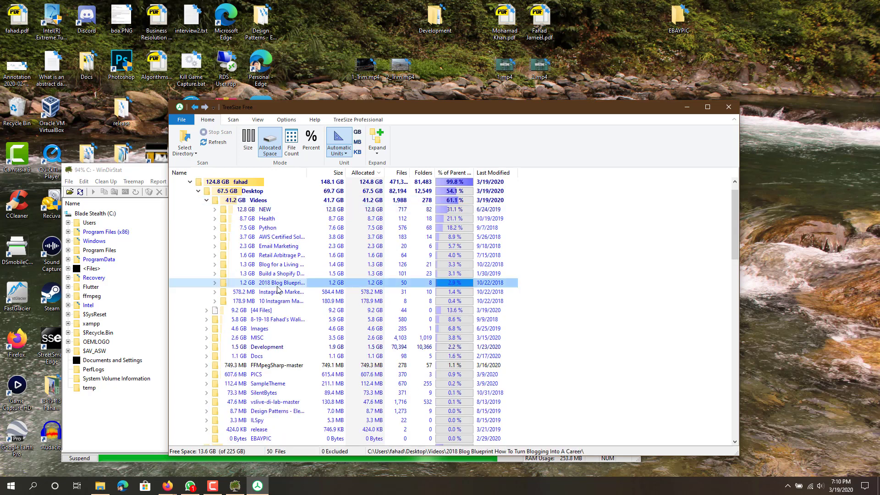
{"action": "left_click", "coordinate": [262, 212]}
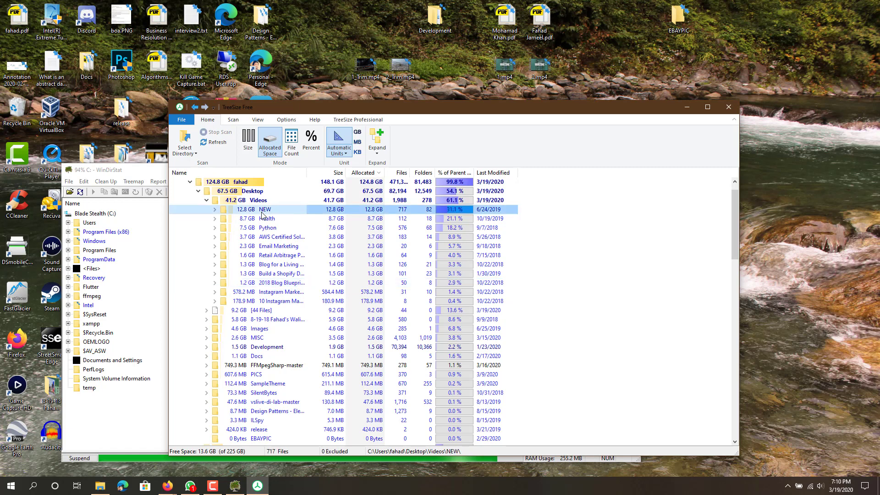
{"action": "left_click", "coordinate": [215, 209]}
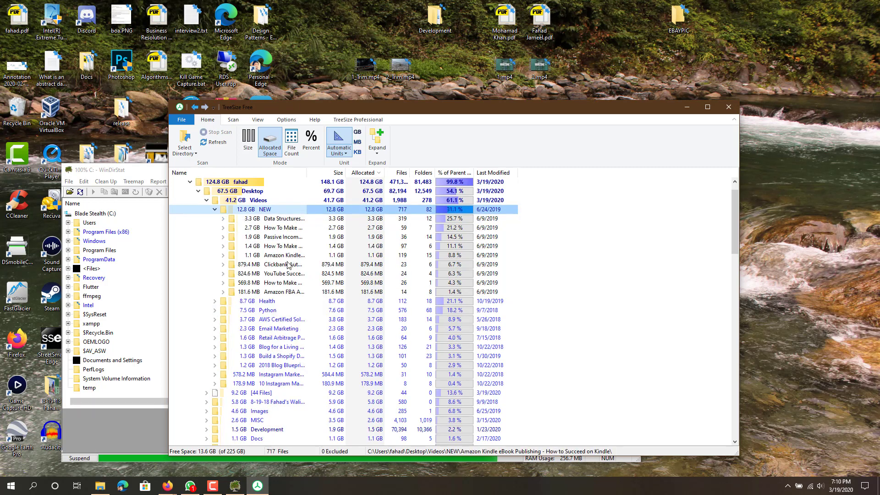
{"action": "key", "text": "Down"}
{"action": "key", "text": "Down"}
{"action": "key", "text": "Down"}
{"action": "key", "text": "Down"}
{"action": "key", "text": "Down"}
{"action": "key", "text": "Down"}
{"action": "key", "text": "Up"}
{"action": "key", "text": "Up"}
{"action": "key", "text": "Up"}
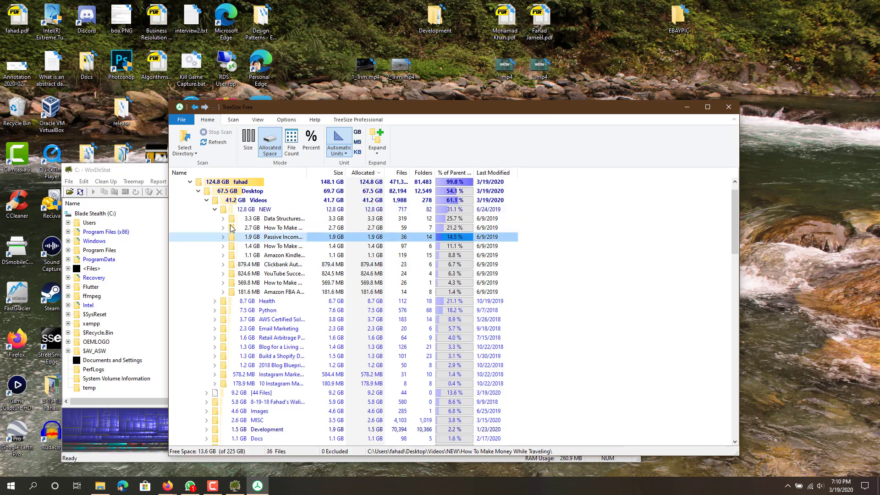
{"action": "left_click", "coordinate": [223, 219]}
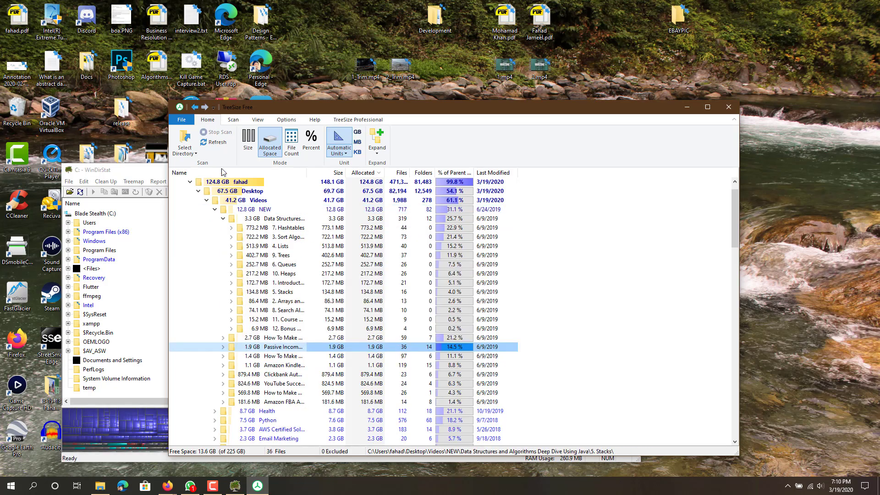
{"action": "left_click", "coordinate": [223, 218]}
- Collapse NEW, Videos and Desktop, then switch the view to Percent mode
{"action": "left_click", "coordinate": [214, 210]}
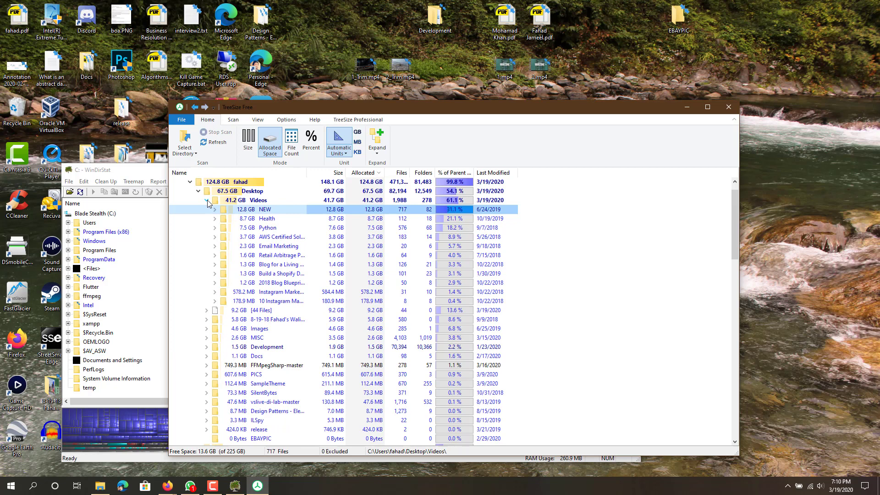
{"action": "left_click", "coordinate": [207, 200]}
{"action": "left_click", "coordinate": [198, 191]}
{"action": "mouse_move", "coordinate": [231, 199]}
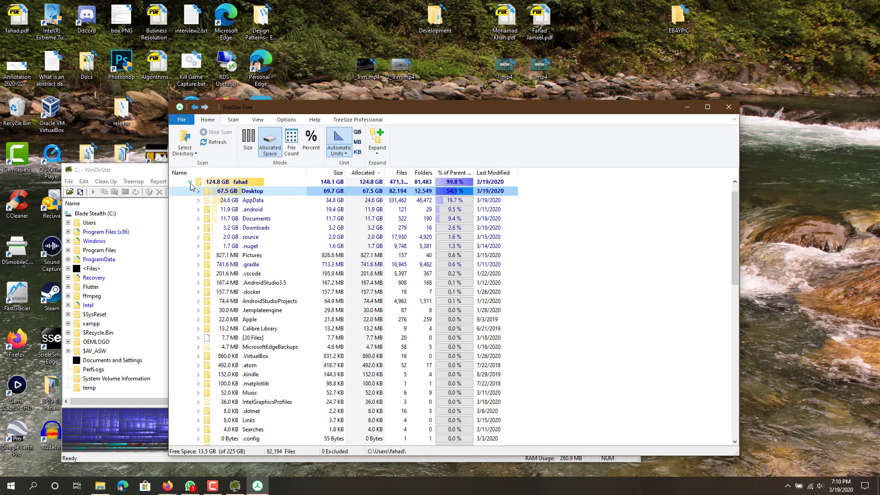
{"action": "left_click", "coordinate": [311, 143]}
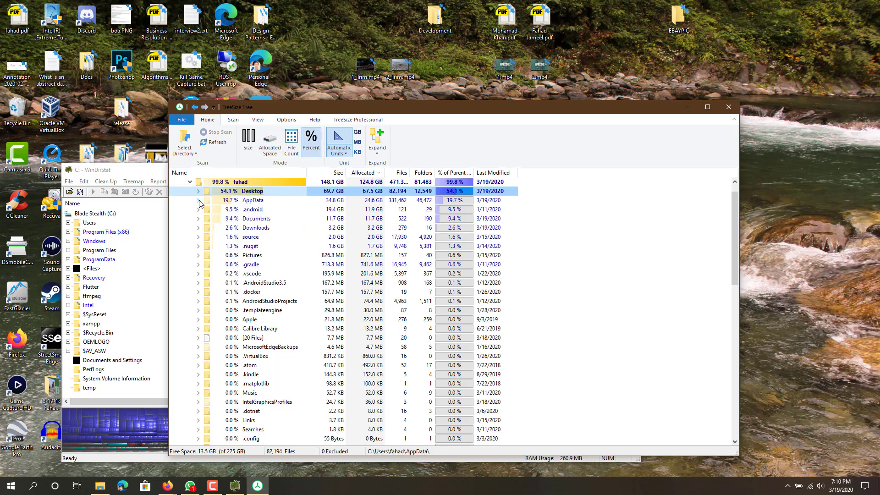
- Go up to the C:\ root and compare Users with Program Files (x86)
{"action": "key", "text": "alt+Left"}
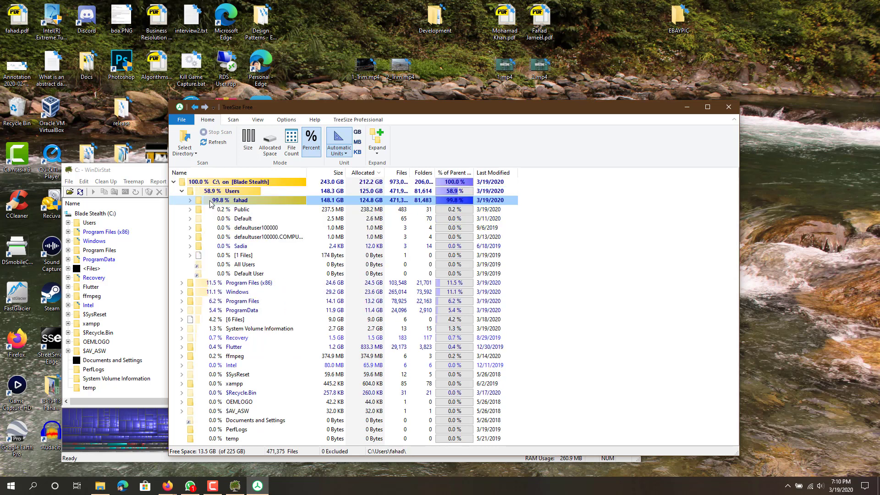
{"action": "left_click", "coordinate": [181, 191]}
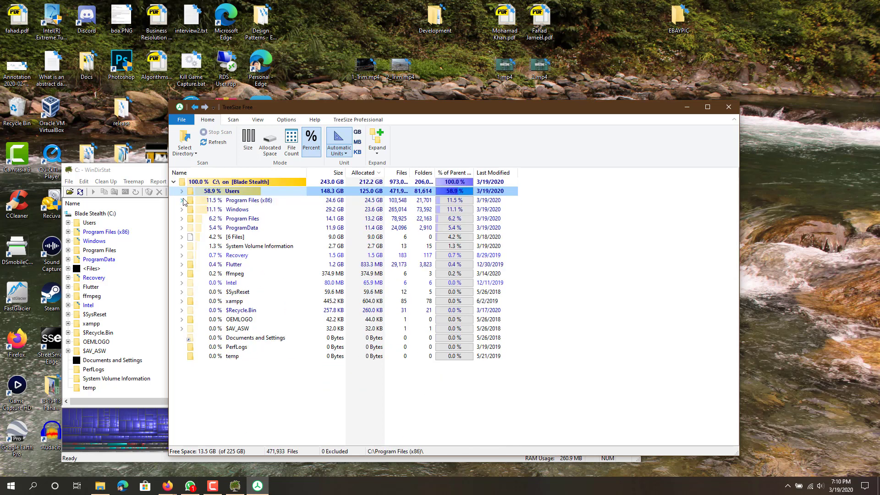
{"action": "left_click", "coordinate": [236, 191]}
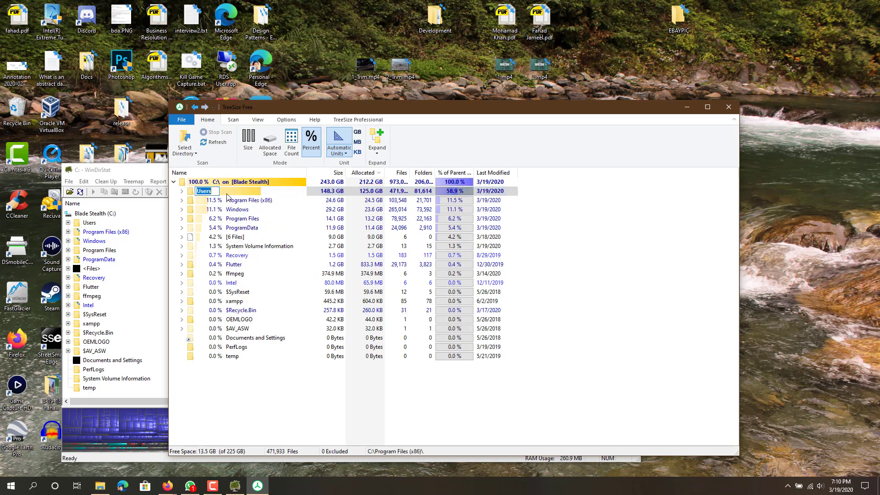
{"action": "left_click", "coordinate": [240, 203]}
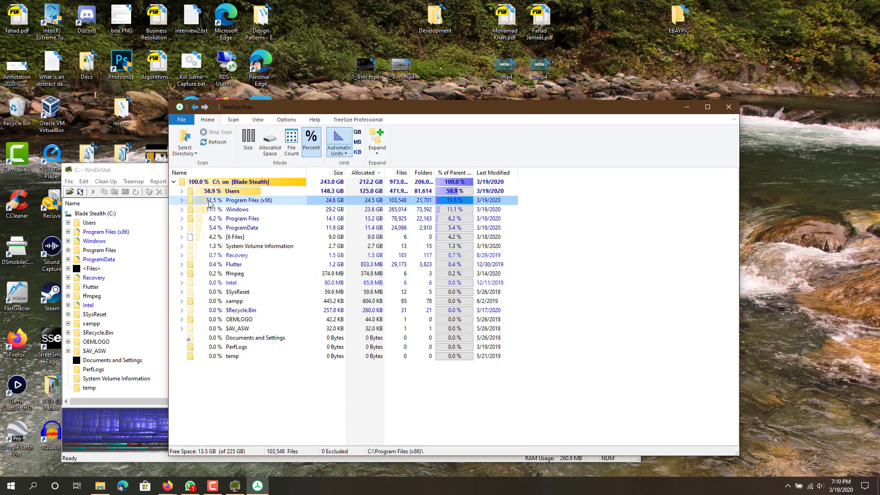
{"action": "left_click", "coordinate": [244, 183]}
- Expand Users and the home folder to check Desktop, then collapse Users
{"action": "left_click", "coordinate": [231, 191]}
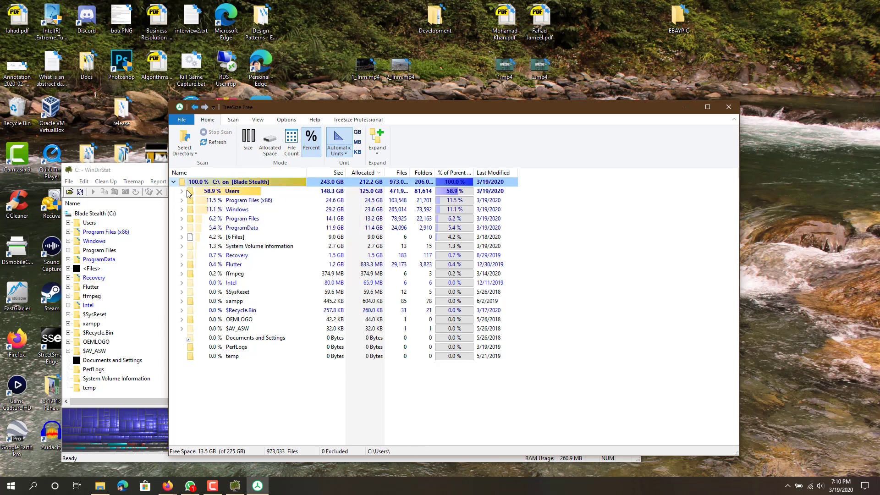
{"action": "left_click", "coordinate": [181, 191]}
{"action": "left_click", "coordinate": [235, 200]}
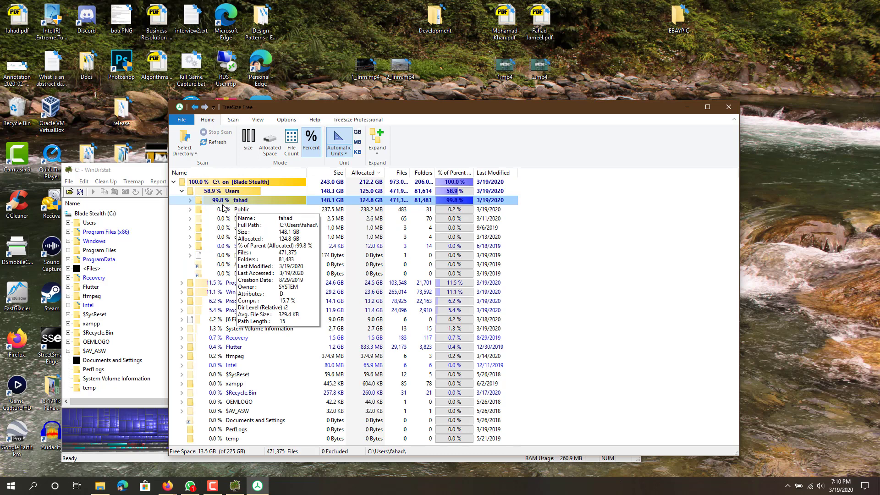
{"action": "left_click", "coordinate": [208, 194]}
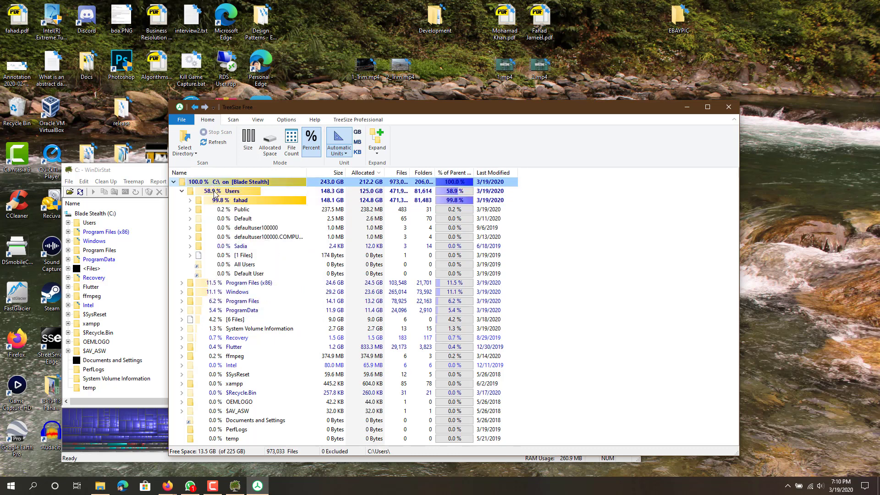
{"action": "left_click", "coordinate": [192, 200]}
{"action": "left_click", "coordinate": [222, 196]}
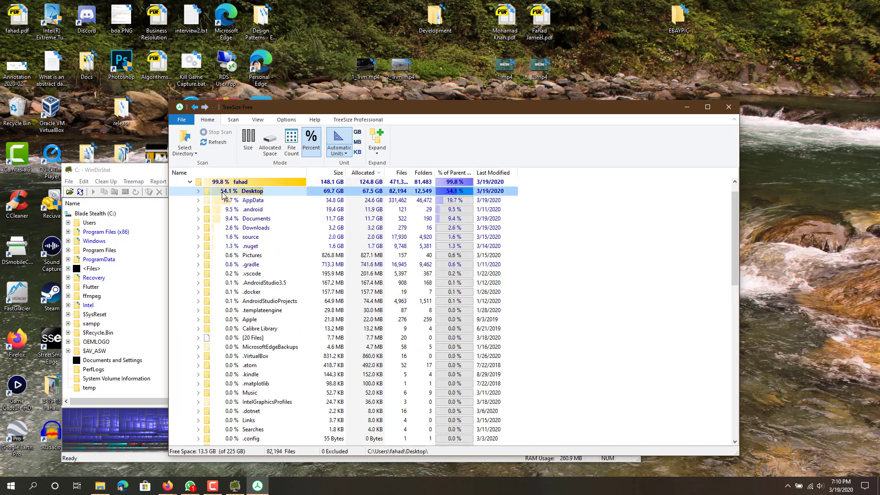
{"action": "scroll", "coordinate": [223, 202], "scroll_direction": "up", "scroll_amount": 1}
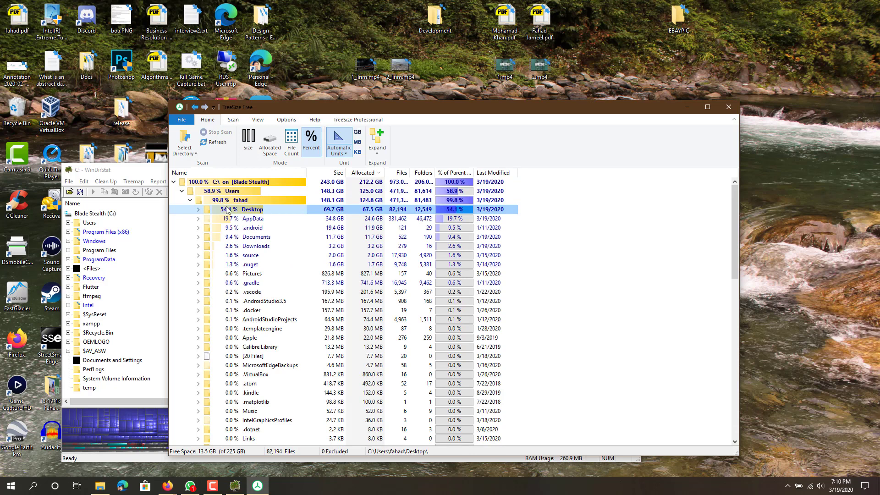
{"action": "left_click", "coordinate": [228, 202]}
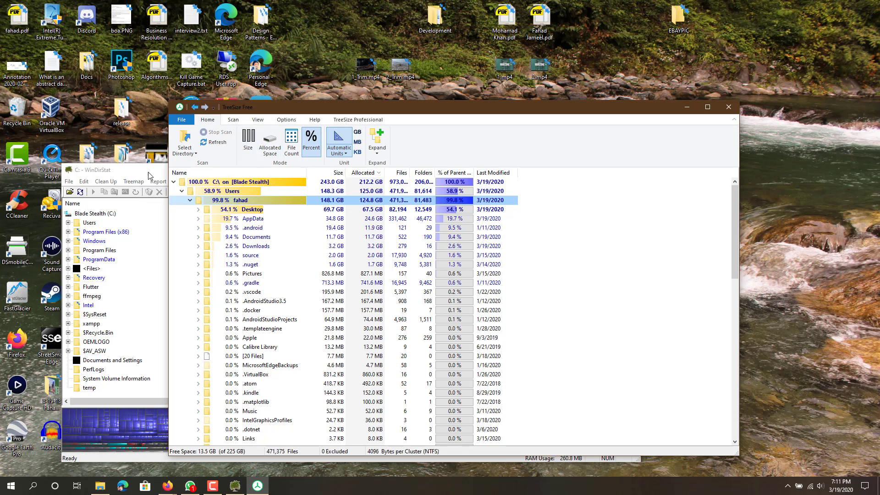
{"action": "left_click", "coordinate": [183, 191]}
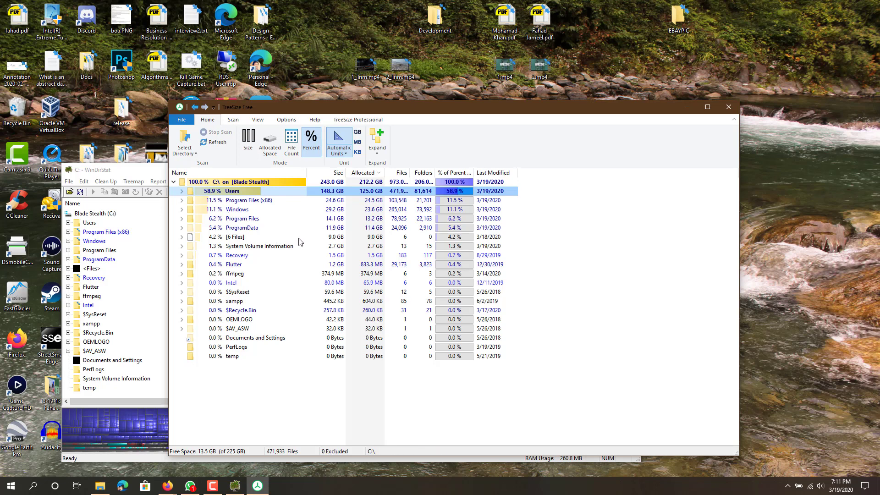
- Check pagefile.sys in [6 Files], then fold it into one 9.0 GB entry at 4.2%
{"action": "mouse_move", "coordinate": [299, 241]}
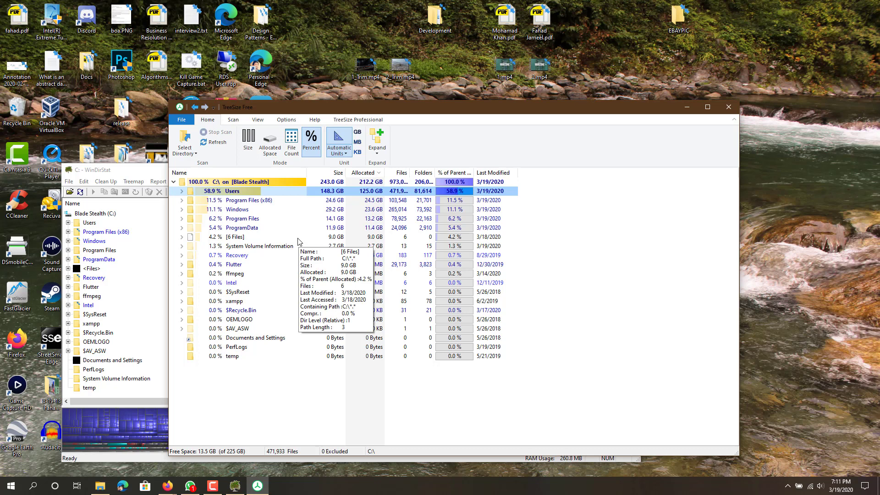
{"action": "left_click", "coordinate": [182, 192]}
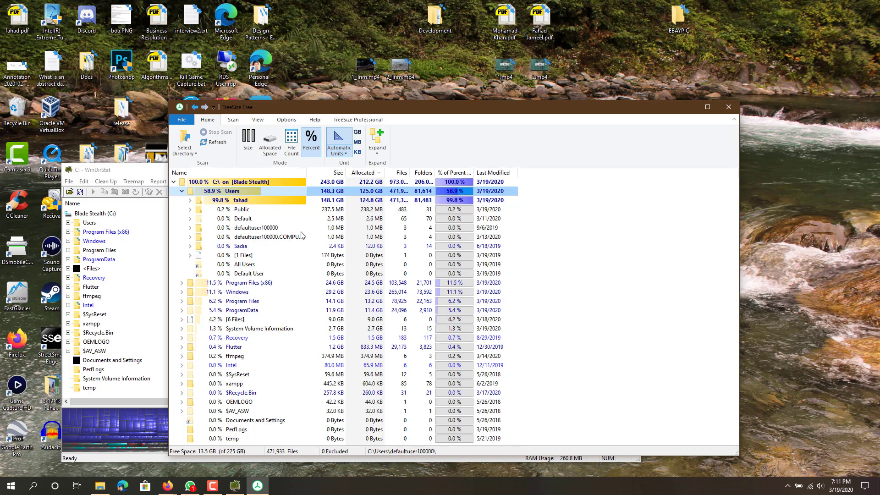
{"action": "left_click", "coordinate": [185, 192]}
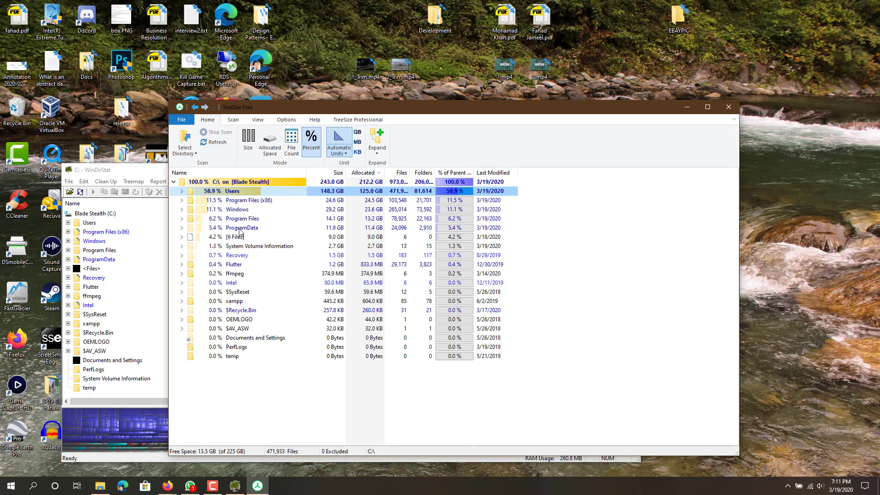
{"action": "left_click", "coordinate": [226, 238]}
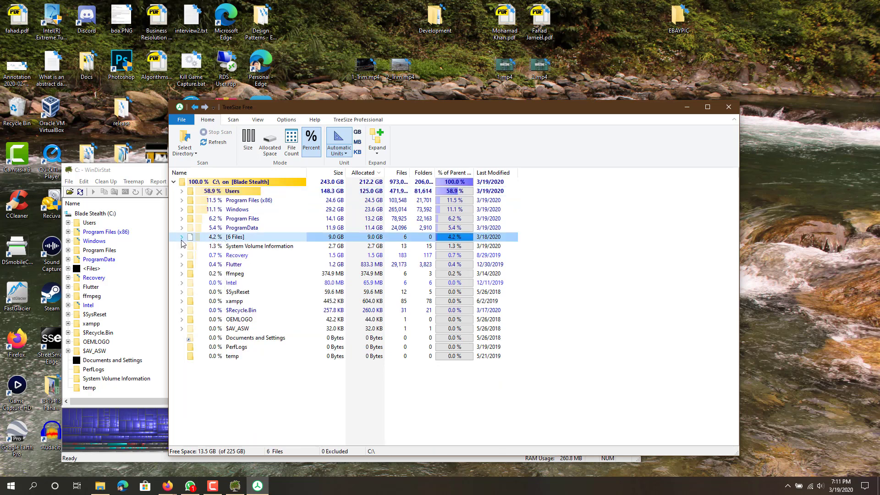
{"action": "left_click", "coordinate": [182, 237]}
{"action": "left_click", "coordinate": [227, 247]}
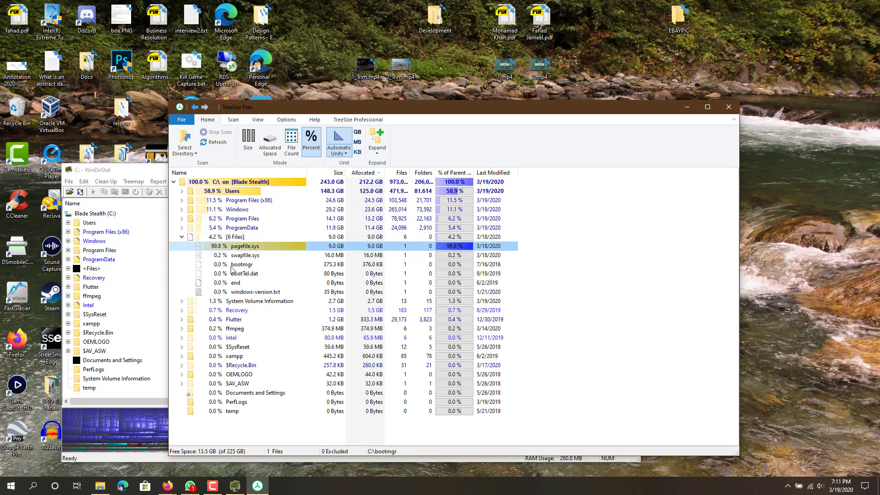
{"action": "mouse_move", "coordinate": [185, 239]}
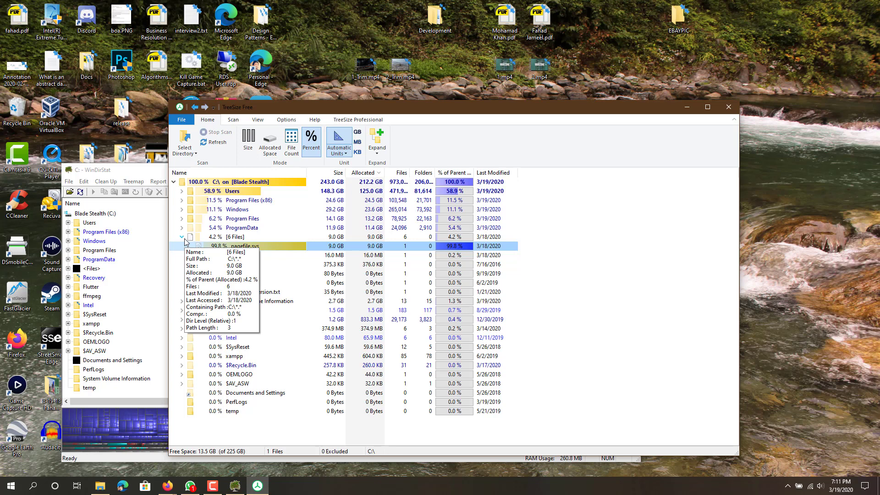
{"action": "left_click", "coordinate": [185, 239]}
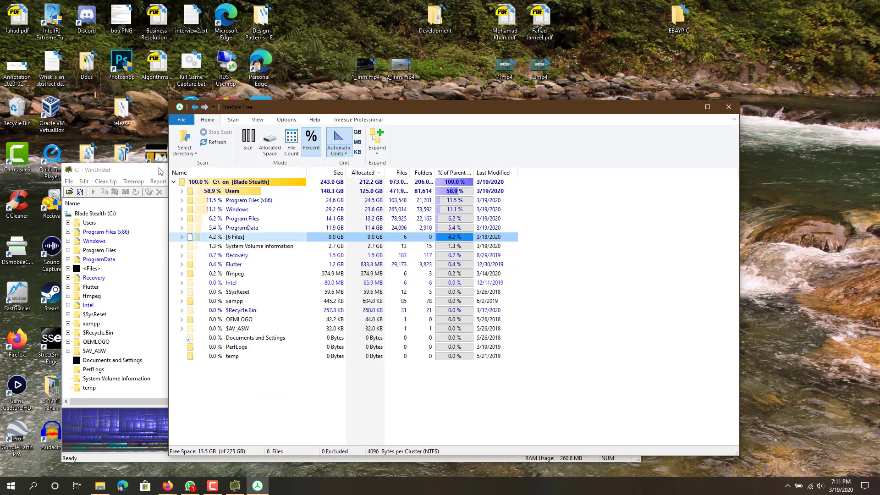
- Reposition the WinDirStat window and bring it in front of TreeSize Free
{"action": "left_click_drag", "start_coordinate": [158, 171], "coordinate": [167, 120]}
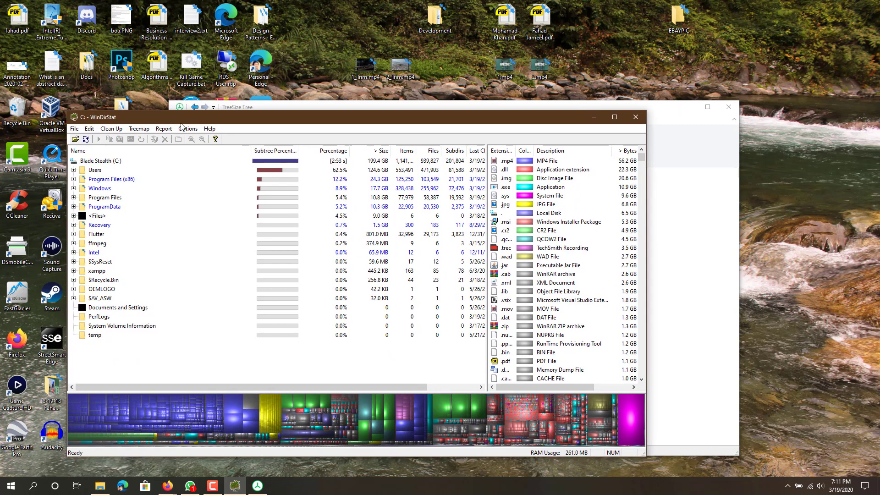
{"action": "left_click", "coordinate": [317, 106]}
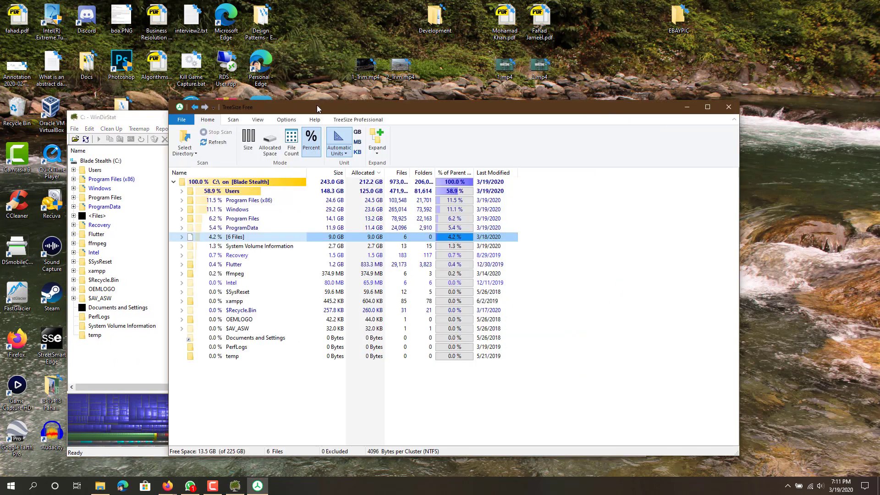
{"action": "left_click", "coordinate": [147, 359]}
- Expand Users, the profile, Desktop and Videos (41.2 GB), led by NEW at 12.8 GB
{"action": "left_click", "coordinate": [84, 170]}
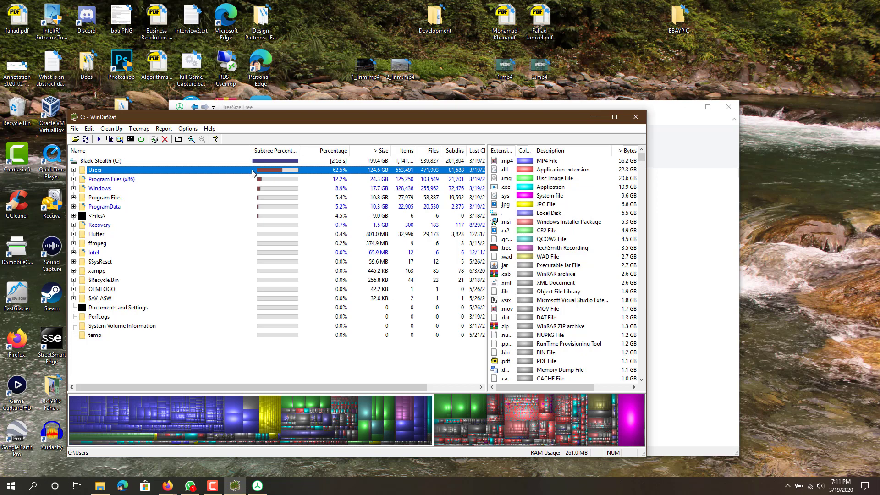
{"action": "left_click", "coordinate": [73, 170]}
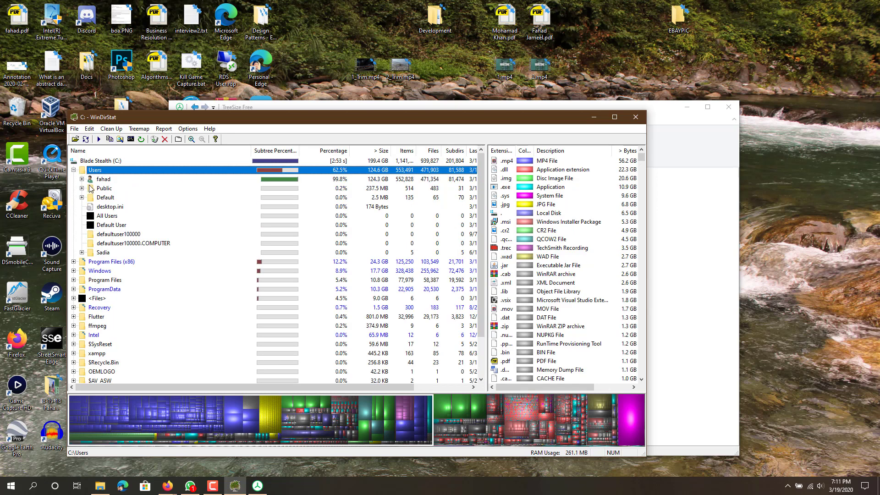
{"action": "left_click", "coordinate": [90, 179]}
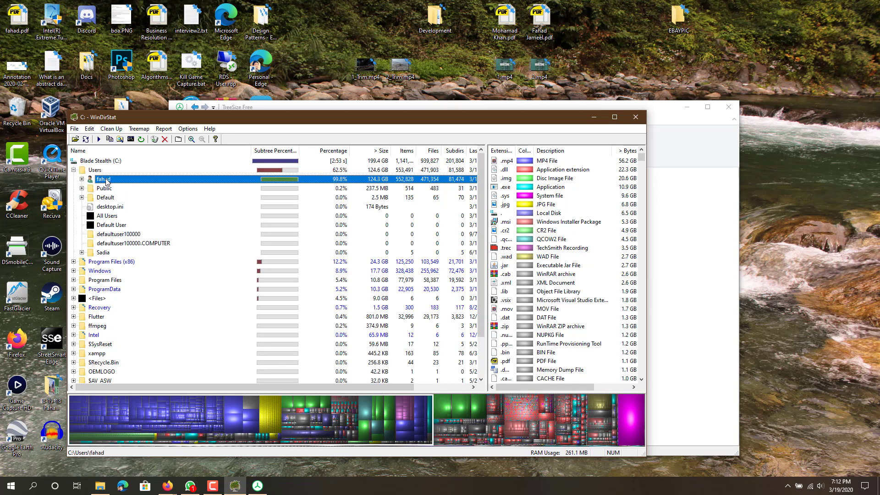
{"action": "left_click", "coordinate": [82, 179]}
{"action": "left_click", "coordinate": [140, 190]}
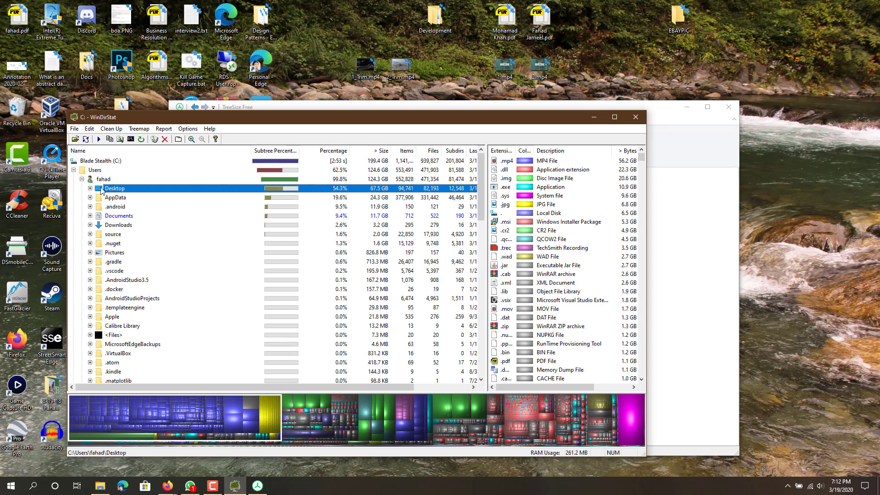
{"action": "left_click", "coordinate": [90, 188]}
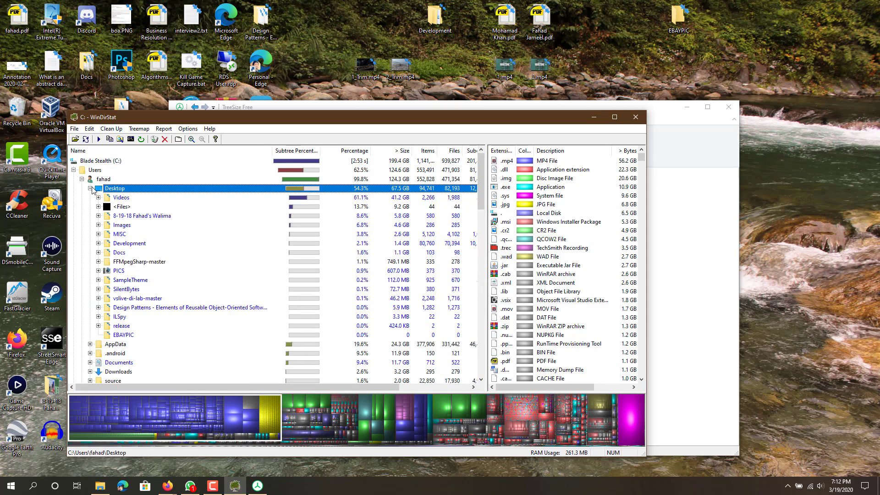
{"action": "left_click", "coordinate": [138, 200]}
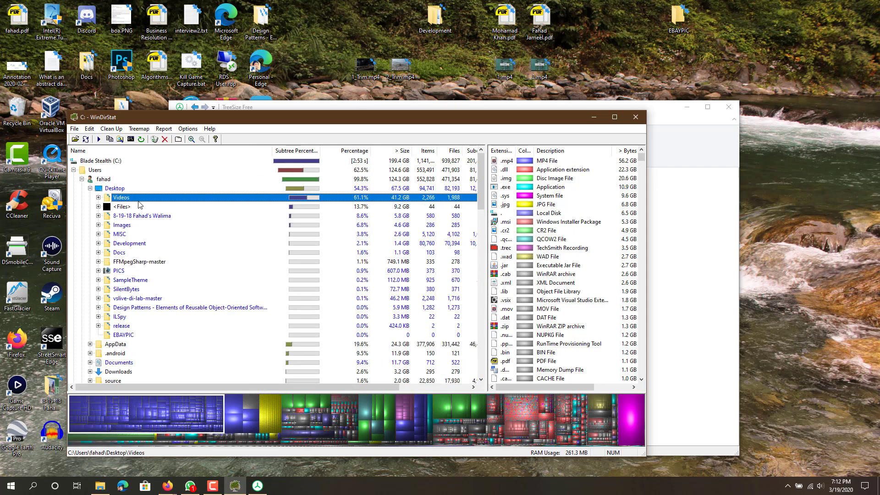
{"action": "left_click", "coordinate": [98, 198]}
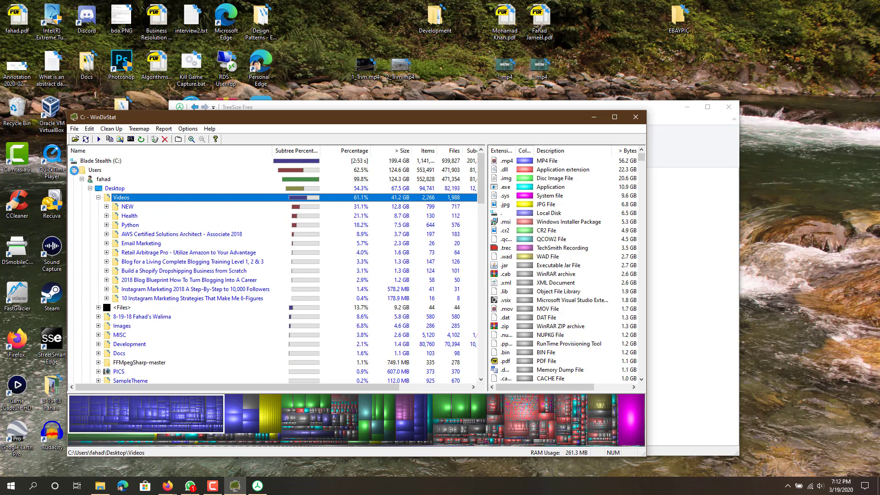
- Collapse Users and highlight .img, .mp4 and .exe files in the treemap
{"action": "left_click", "coordinate": [73, 170]}
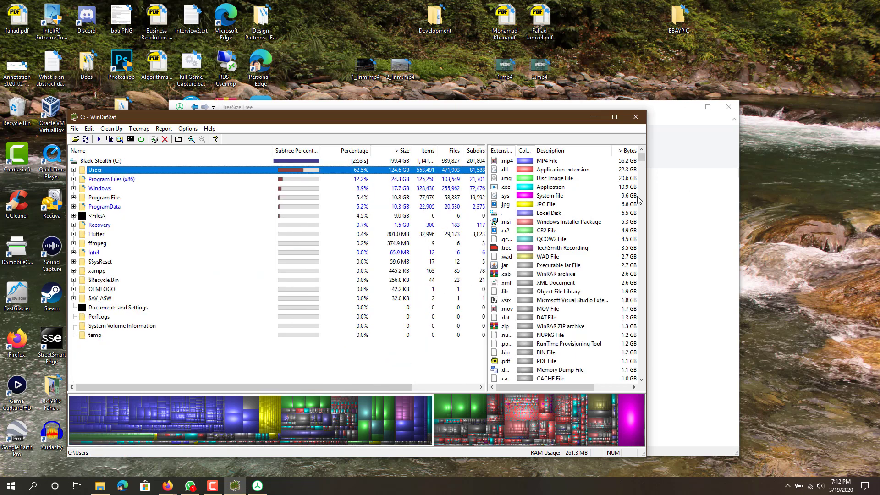
{"action": "left_click", "coordinate": [558, 181]}
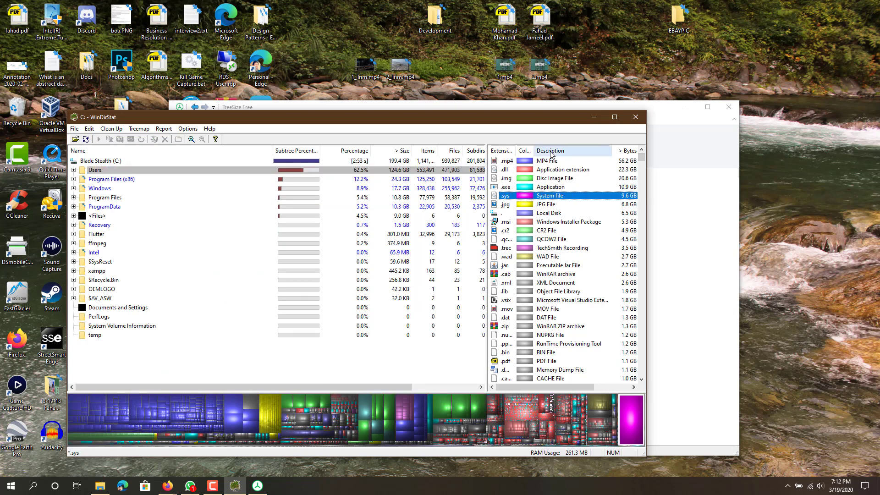
{"action": "left_click", "coordinate": [553, 161]}
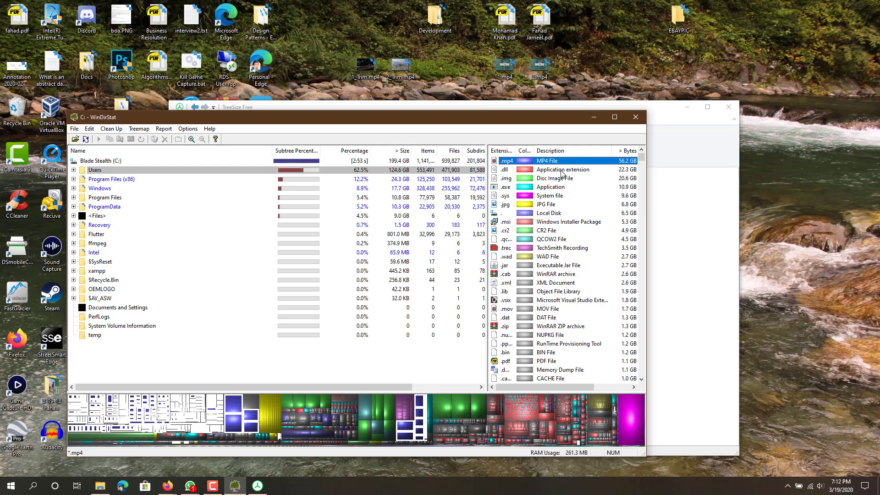
{"action": "left_click", "coordinate": [545, 187]}
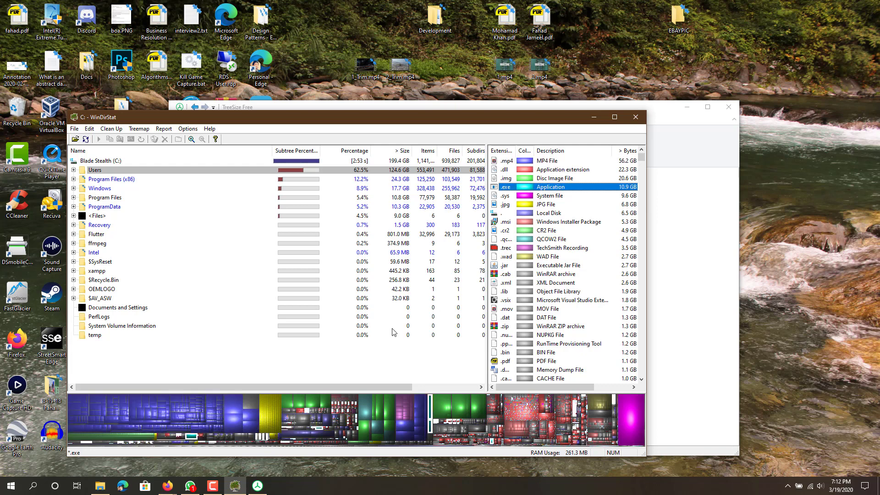
- Trace large treemap tiles to userdata.img, 1.mp4 and 2.mp4, then select Desktop's <Files> group (9.2 GB)
{"action": "left_click", "coordinate": [357, 350]}
{"action": "left_click", "coordinate": [469, 406]}
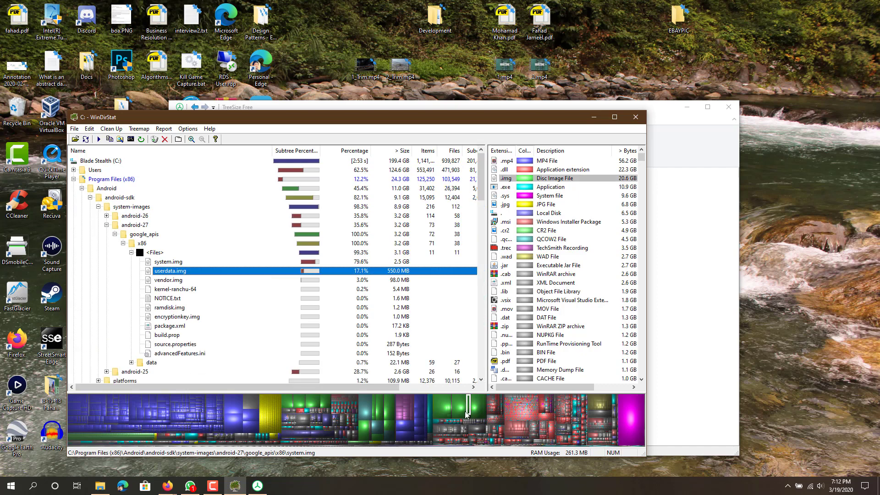
{"action": "left_click", "coordinate": [241, 405]}
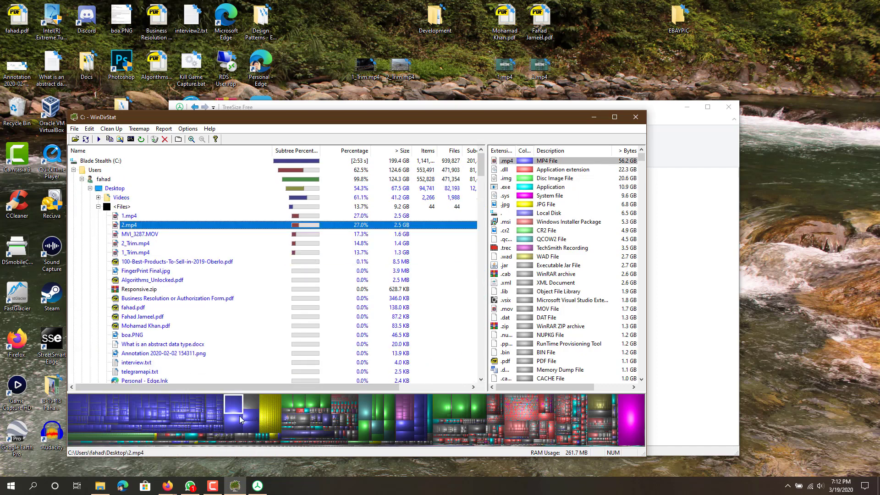
{"action": "left_click", "coordinate": [243, 416]}
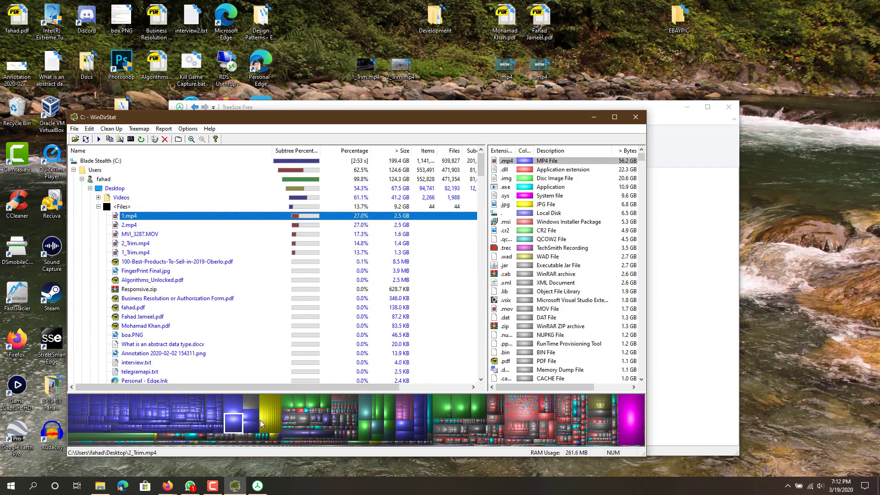
{"action": "left_click", "coordinate": [241, 402]}
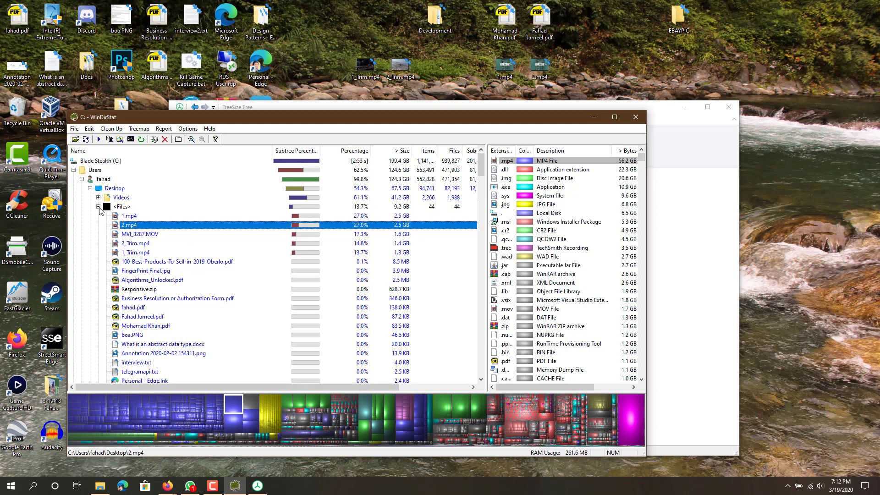
{"action": "left_click", "coordinate": [102, 208]}
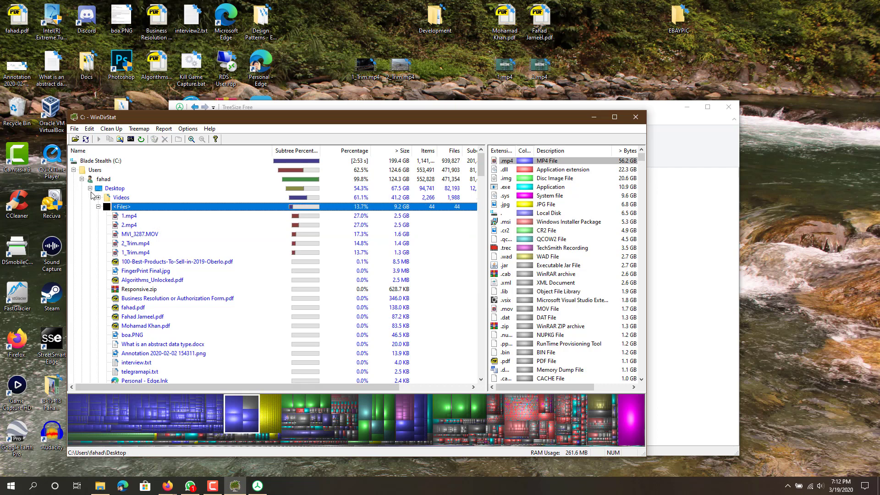
- Collapse the Desktop folder, then the user's 124.3 GB profile folder under Users
{"action": "left_click", "coordinate": [90, 188]}
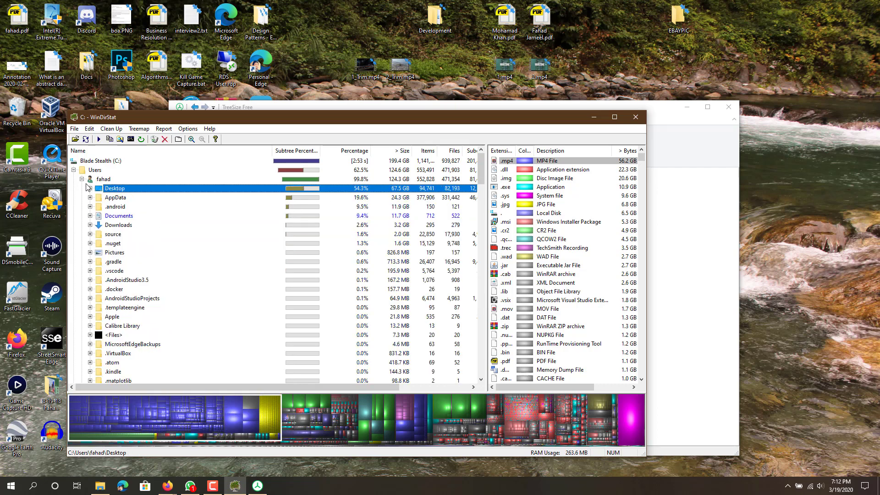
{"action": "left_click", "coordinate": [82, 179]}
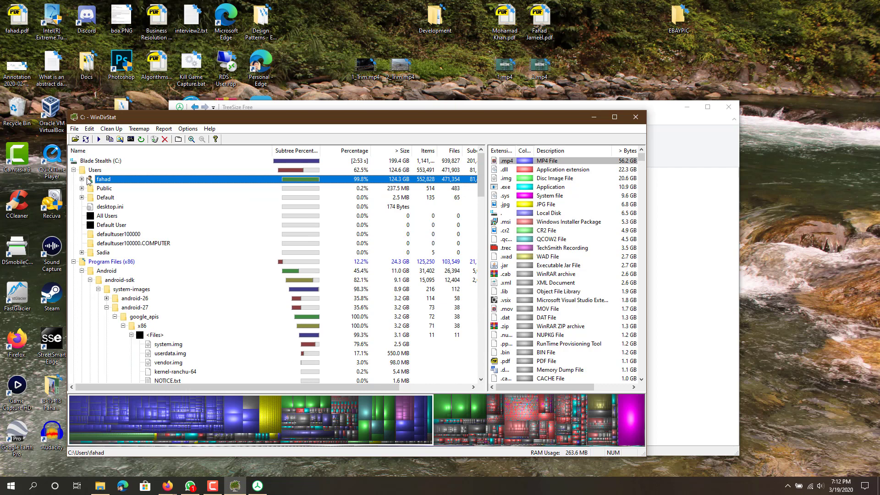